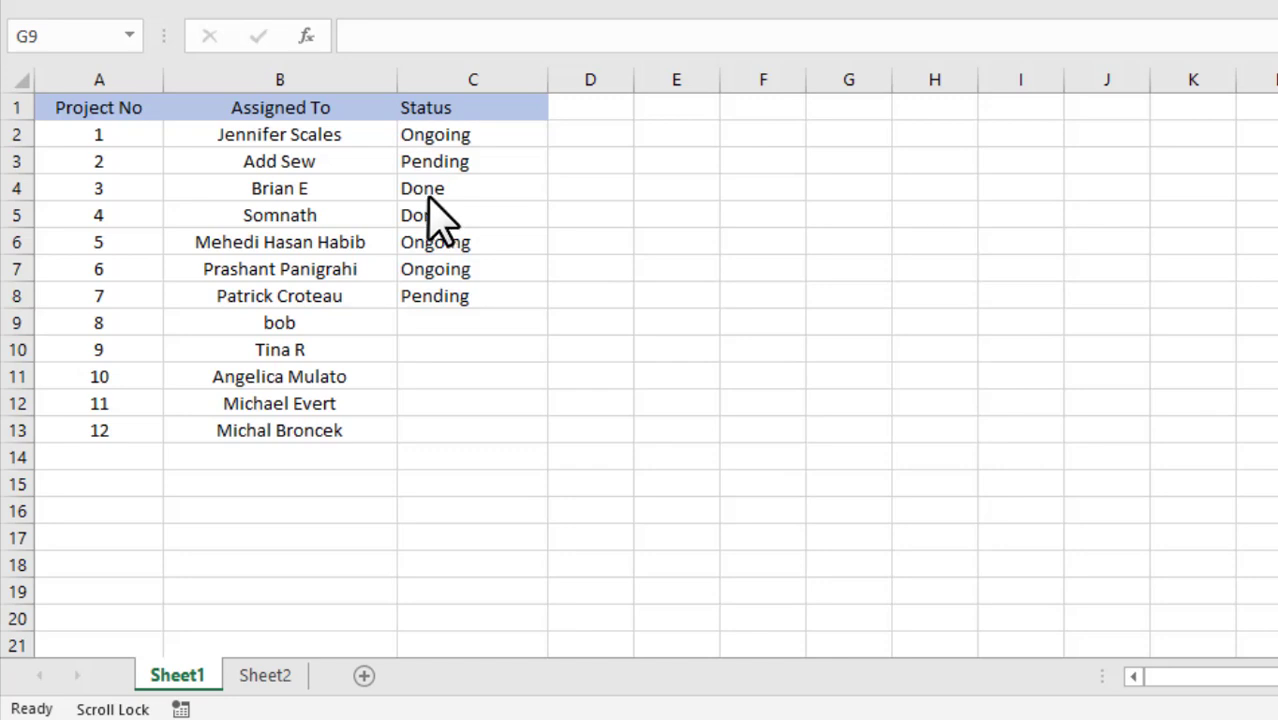
Examine the Project No, Assigned To and Status columns on Sheet1 and the contents of Sheet2
{"action": "left_click", "coordinate": [262, 678]}
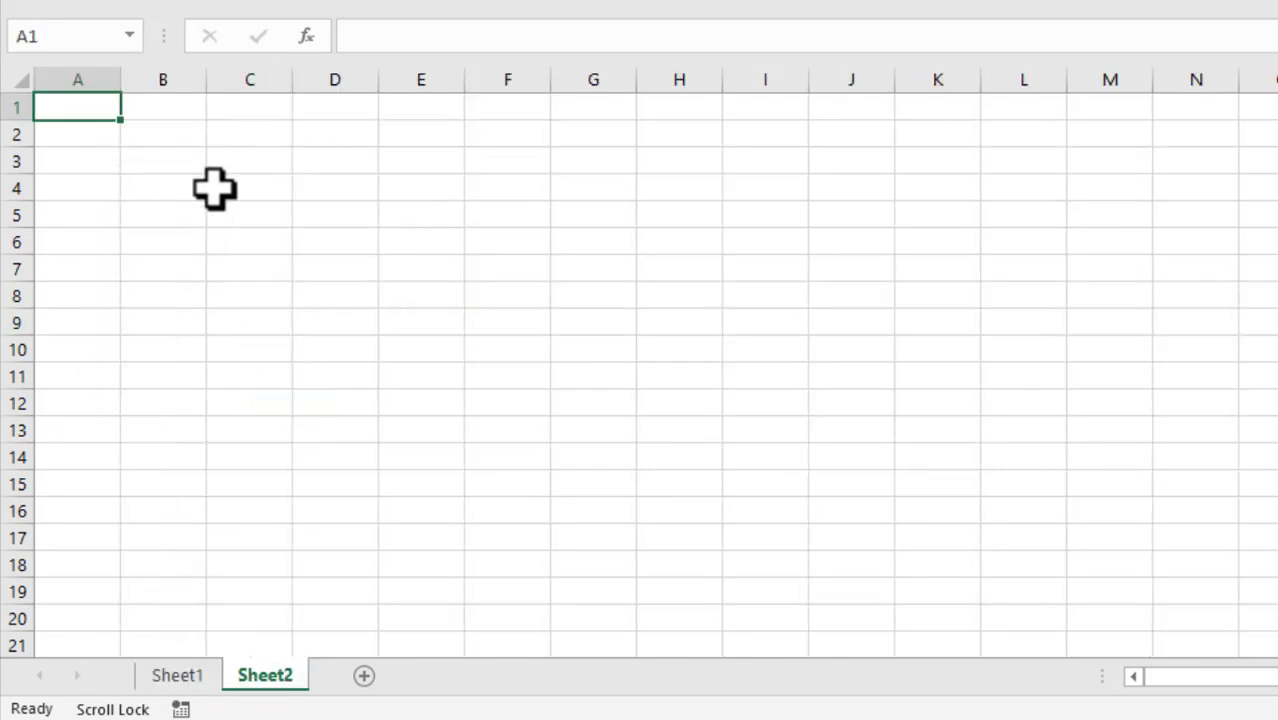
{"action": "left_click", "coordinate": [170, 680]}
{"action": "left_click", "coordinate": [500, 186]}
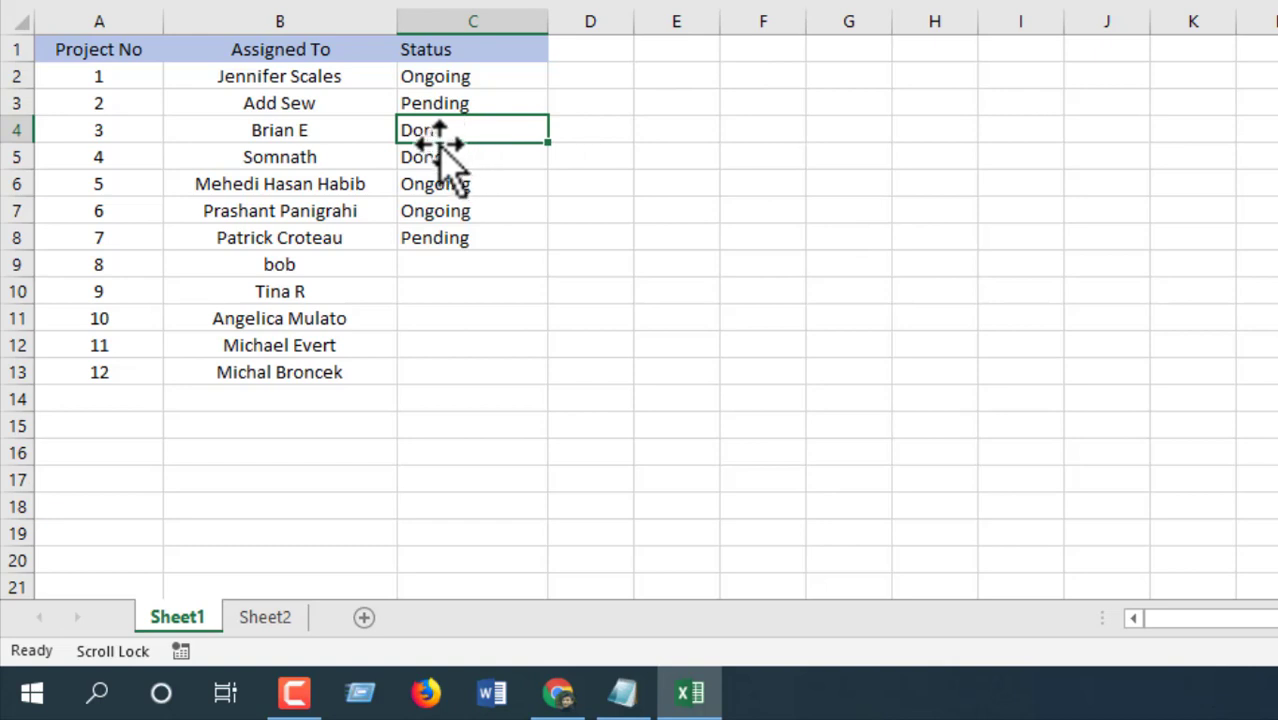
{"action": "left_click", "coordinate": [579, 299]}
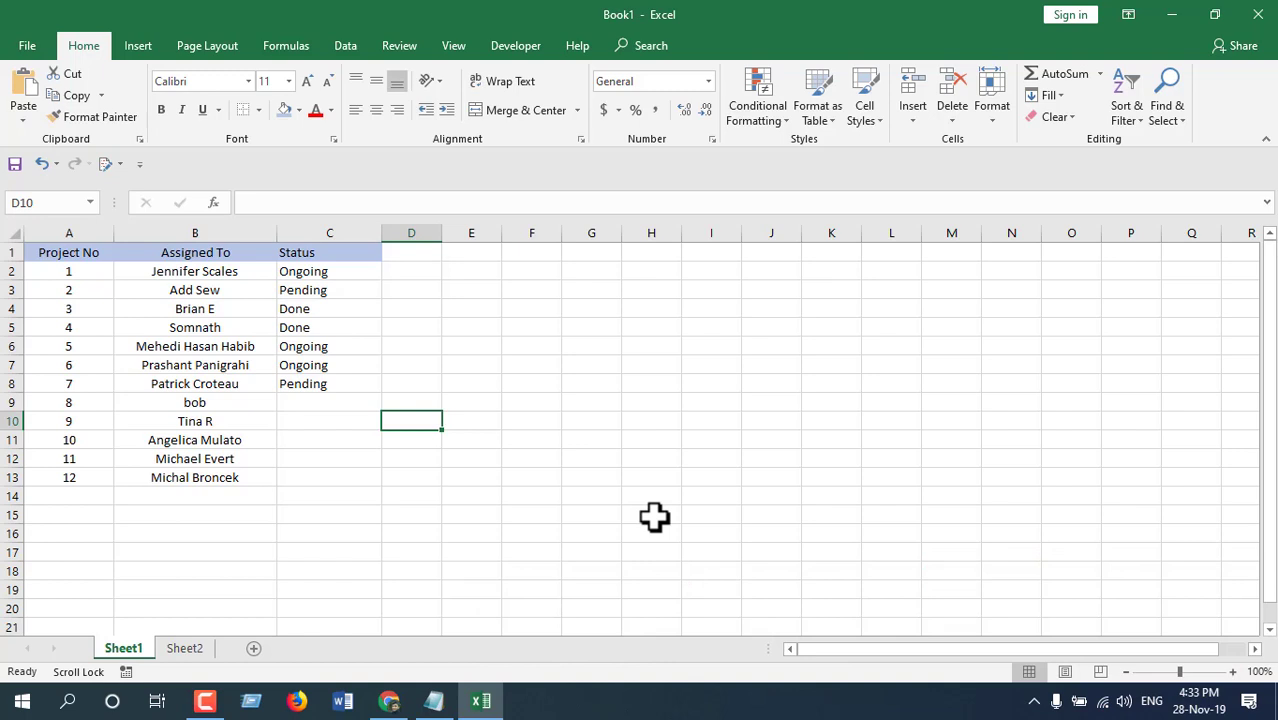
{"action": "left_click", "coordinate": [389, 700]}
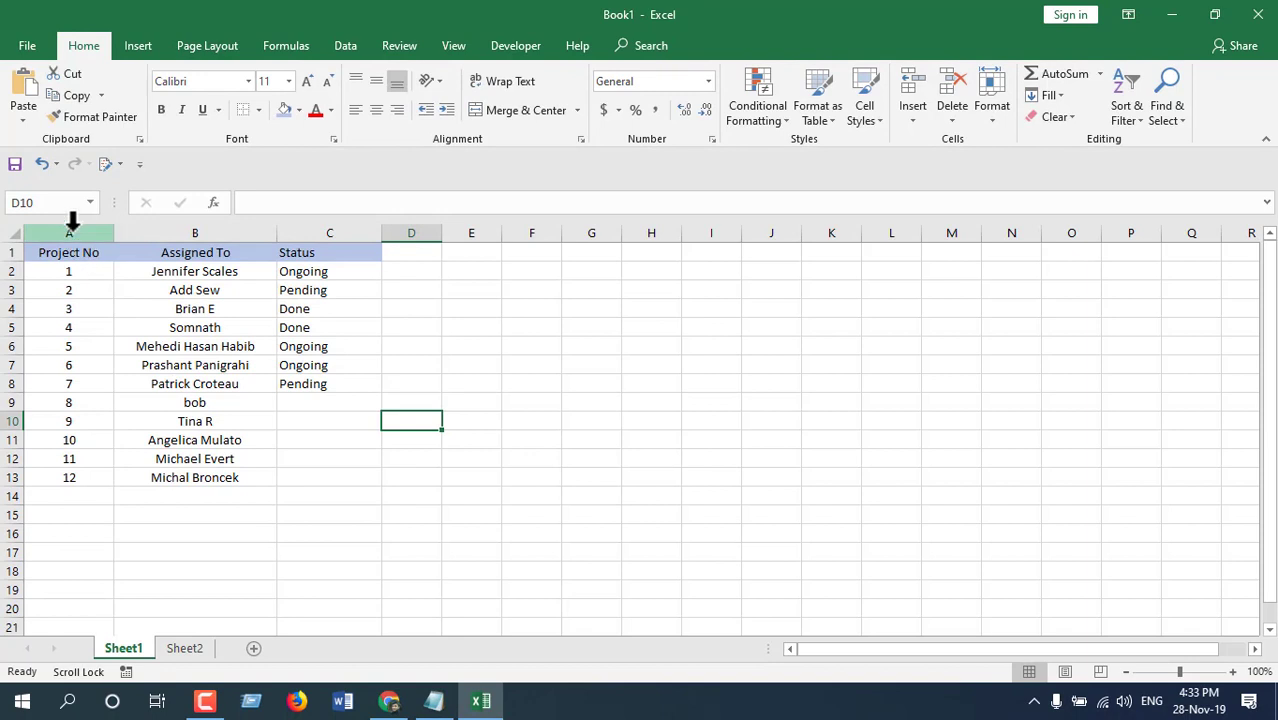
{"action": "left_click", "coordinate": [72, 229]}
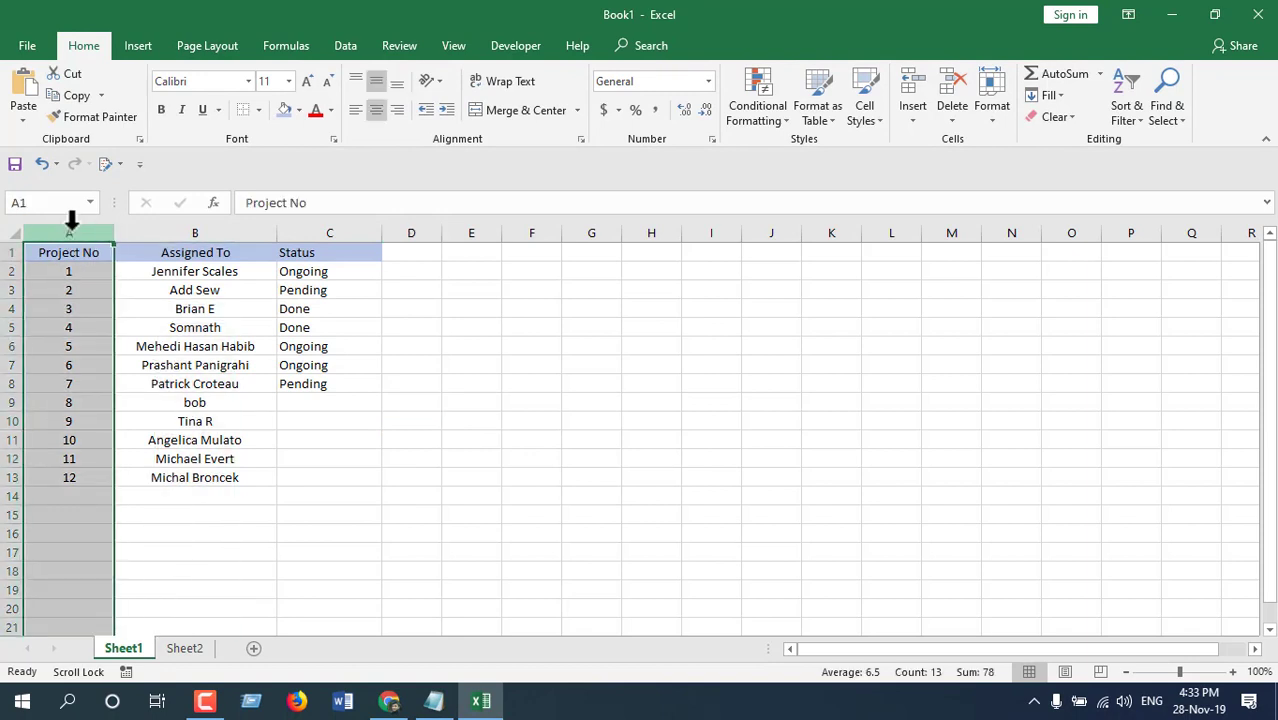
{"action": "left_click", "coordinate": [194, 233]}
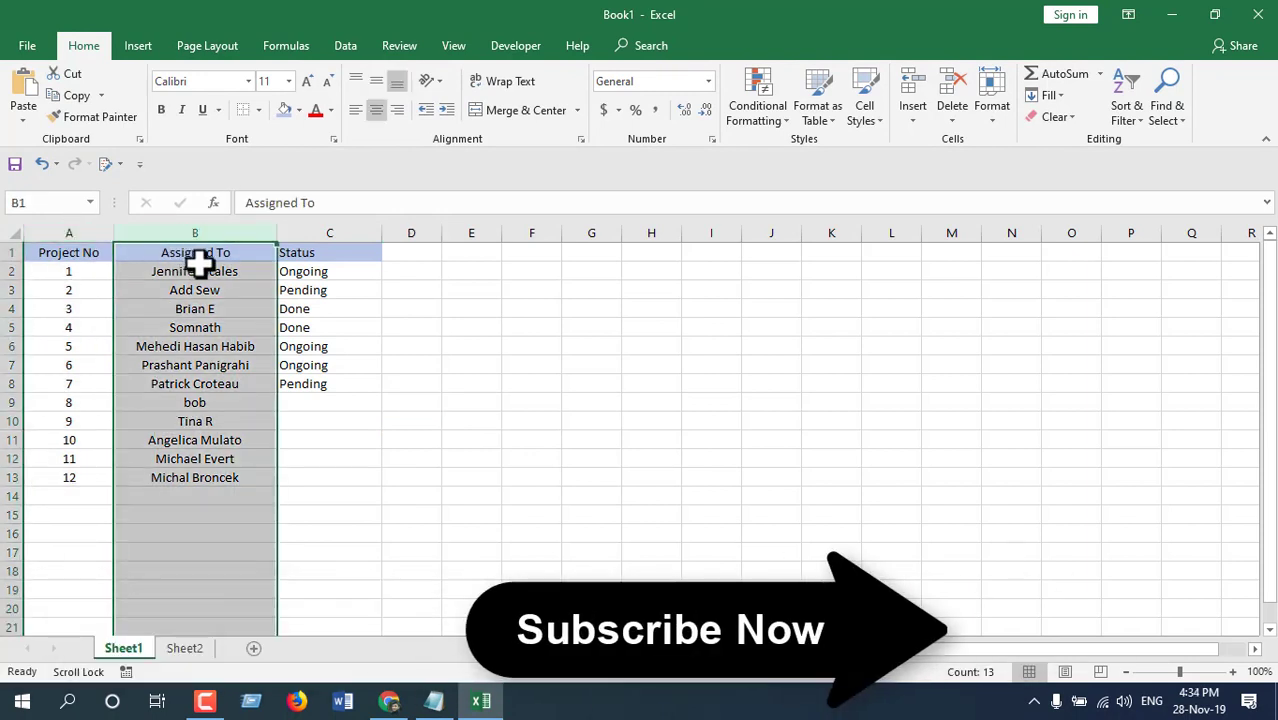
{"action": "left_click", "coordinate": [331, 231]}
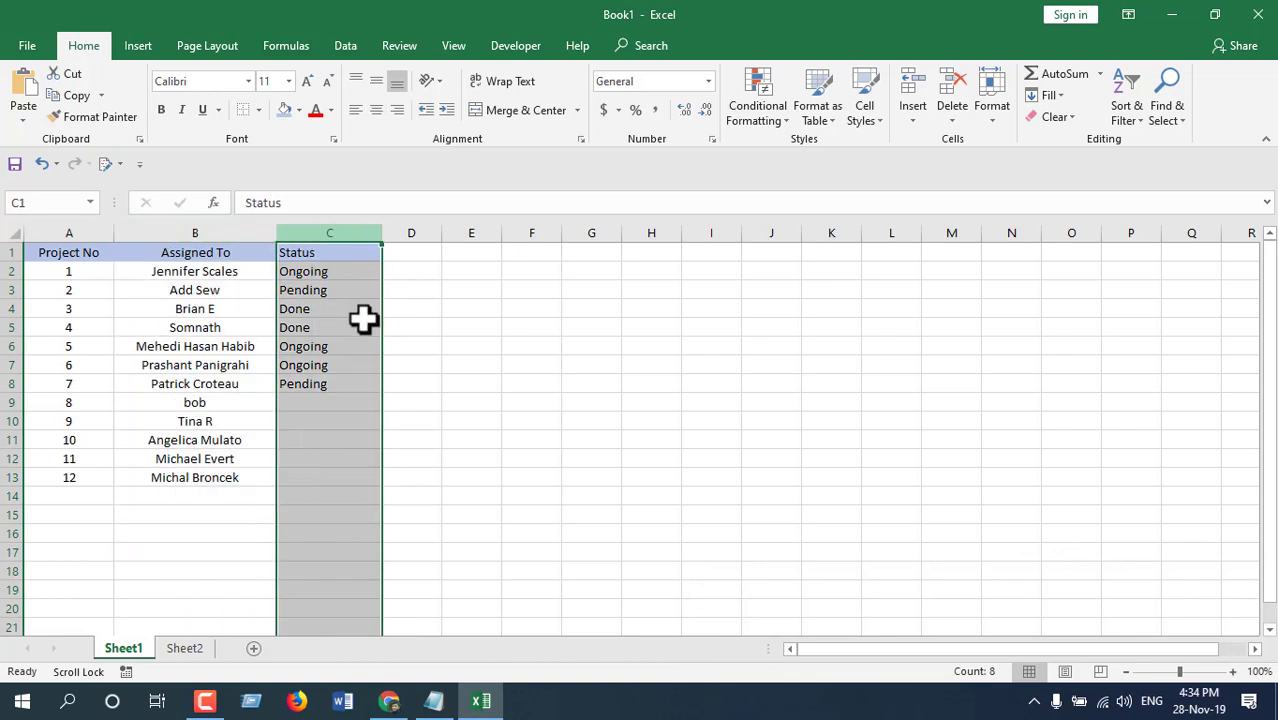
{"action": "left_click", "coordinate": [396, 424]}
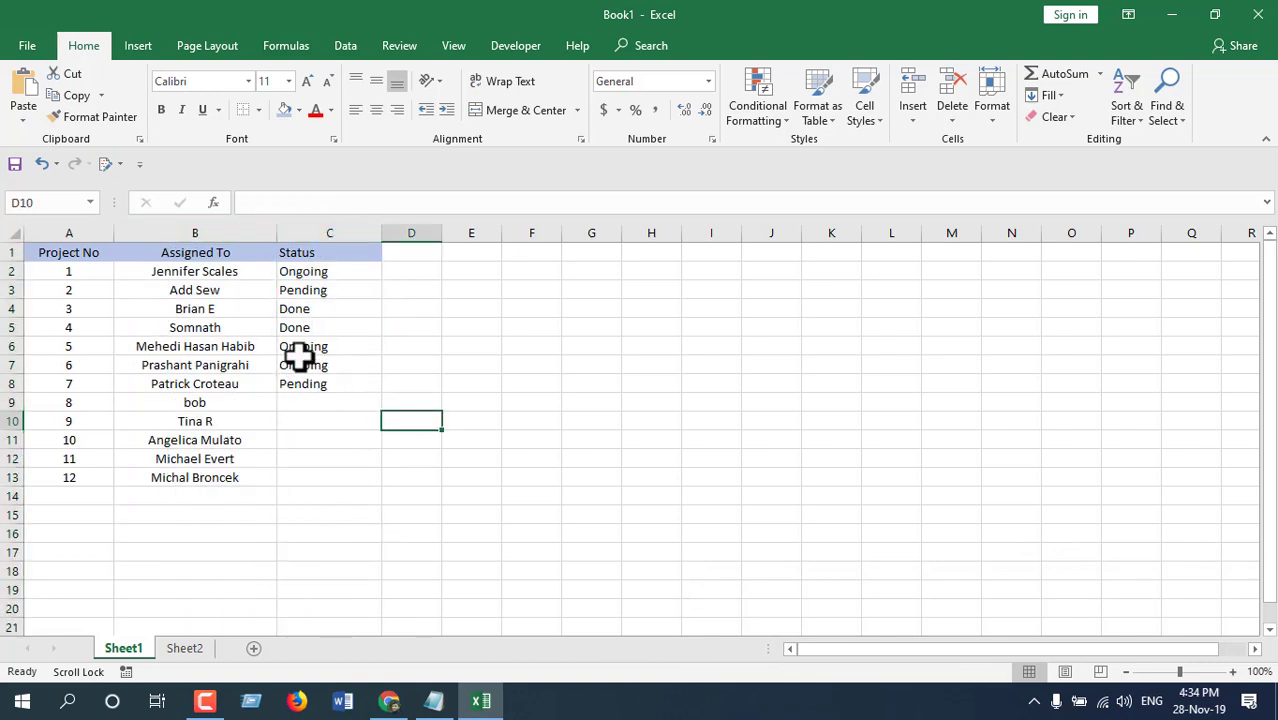
{"action": "left_click", "coordinate": [193, 647]}
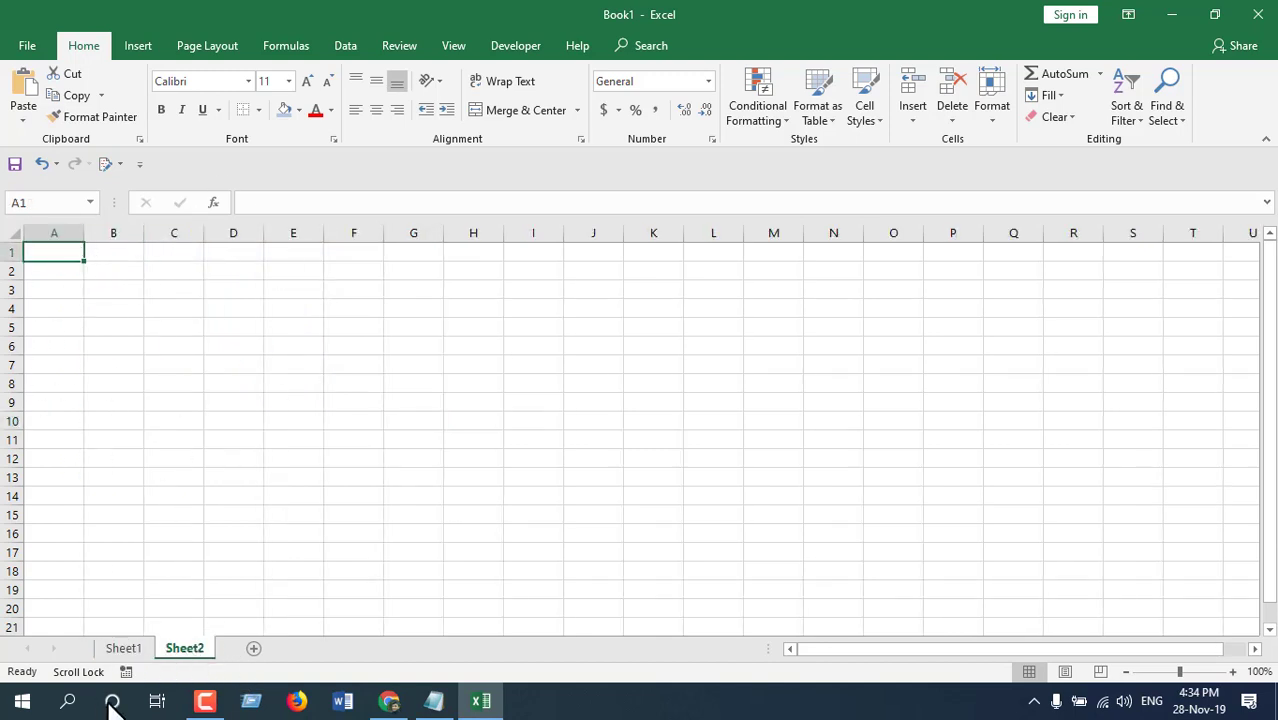
{"action": "left_click", "coordinate": [123, 648]}
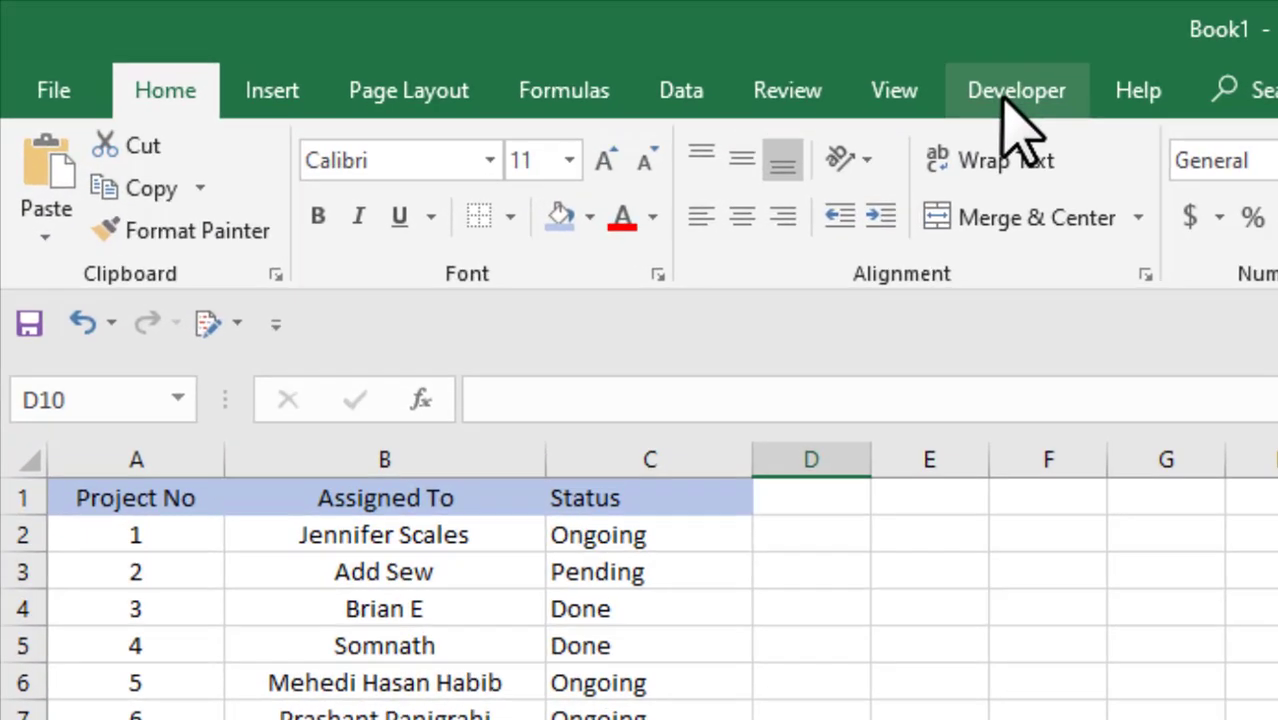
Insert a new module in the workbook's VBA project, paste the MoveBasedOnValue macro code into it and close the editor
{"action": "left_click", "coordinate": [515, 47]}
{"action": "left_click", "coordinate": [52, 250]}
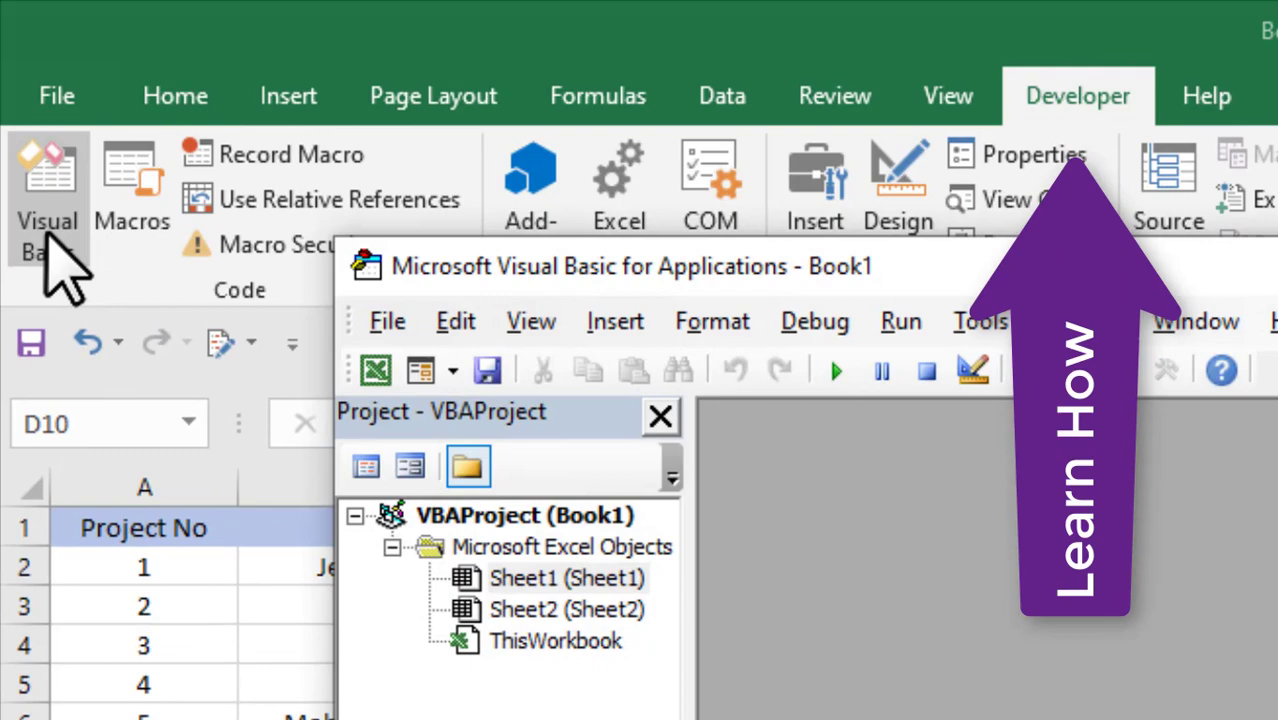
{"action": "left_click", "coordinate": [620, 310]}
{"action": "left_click", "coordinate": [680, 448]}
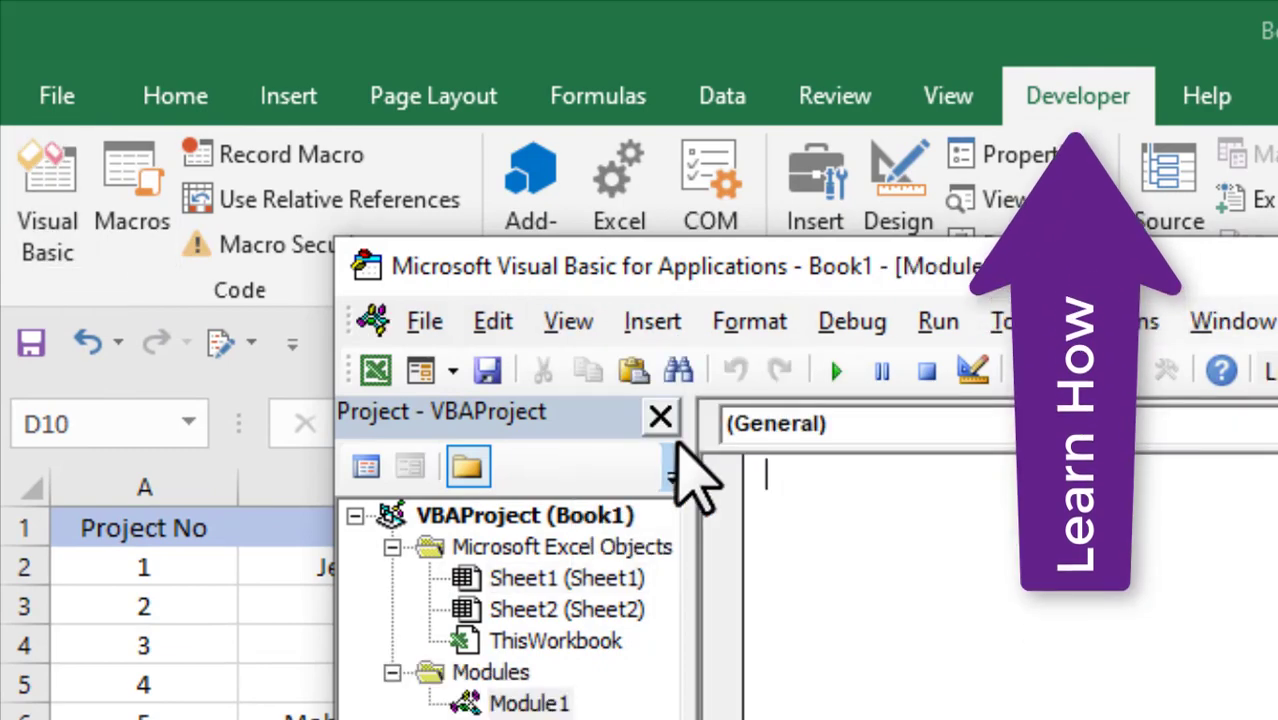
{"action": "key", "text": "ctrl+v"}
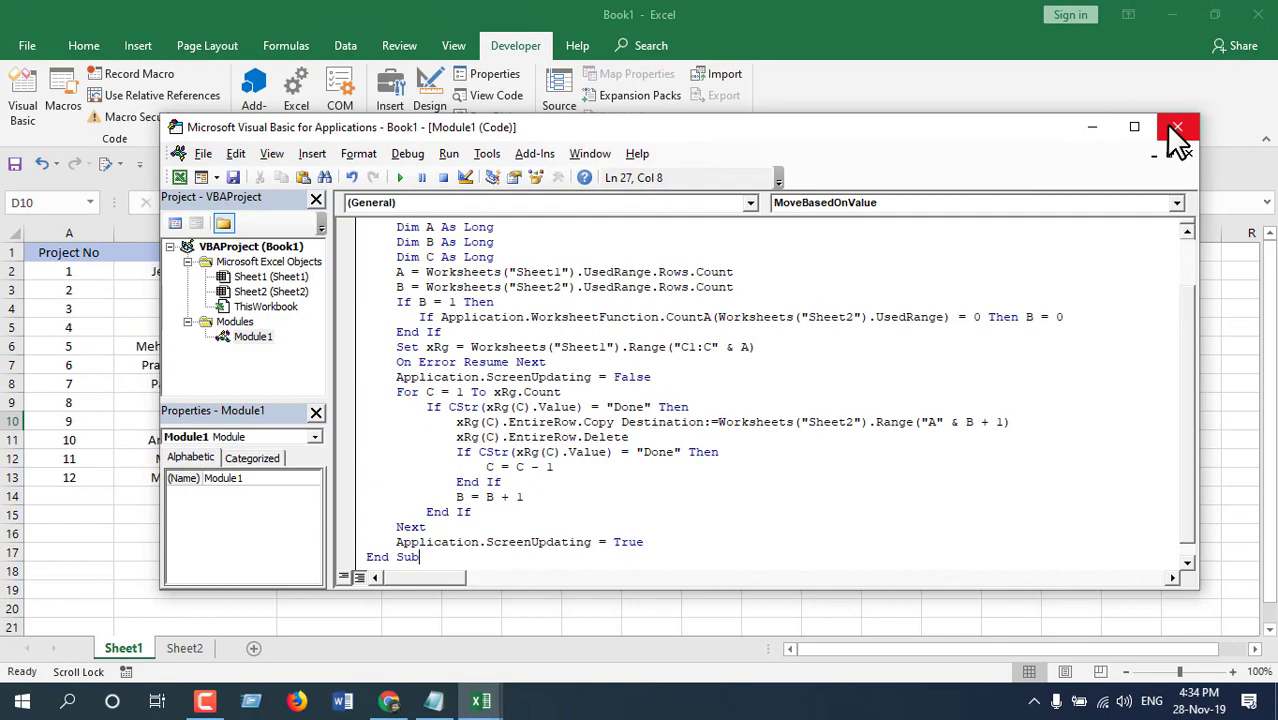
{"action": "left_click", "coordinate": [1175, 127]}
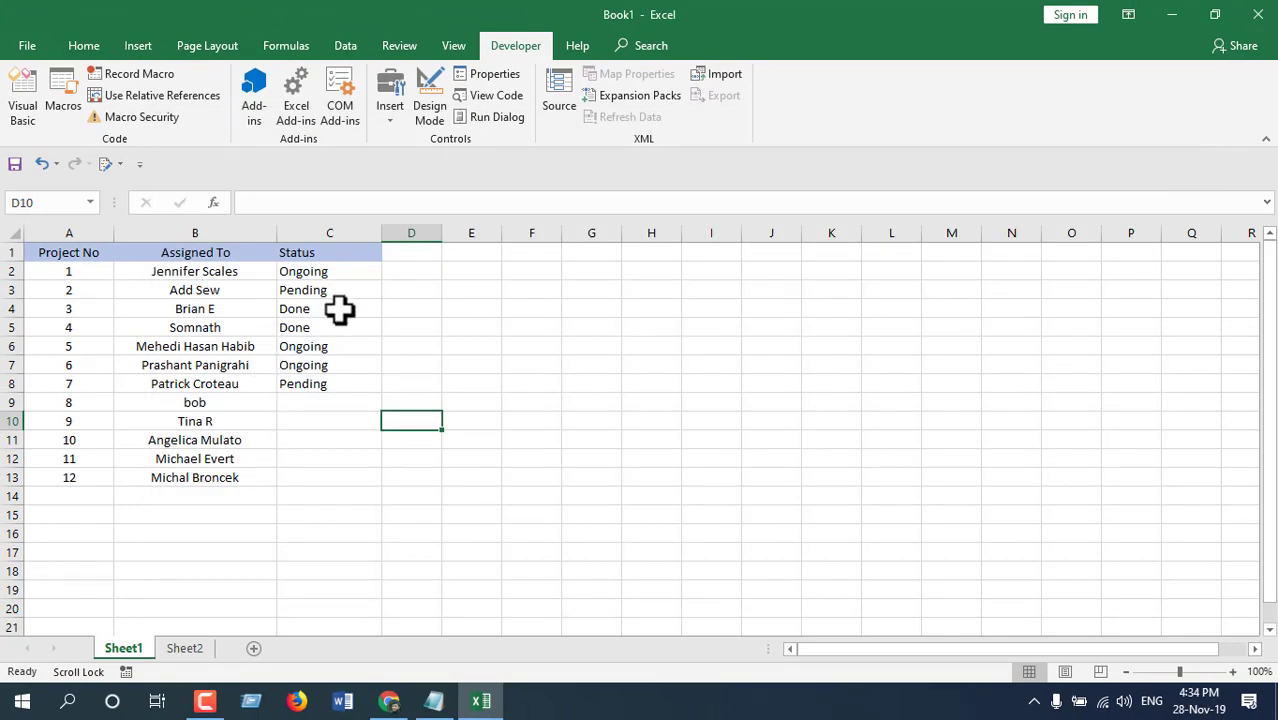
Run the MoveBasedOnValue macro to move the rows with status Done from Sheet1 to Sheet2
{"action": "left_click", "coordinate": [334, 310]}
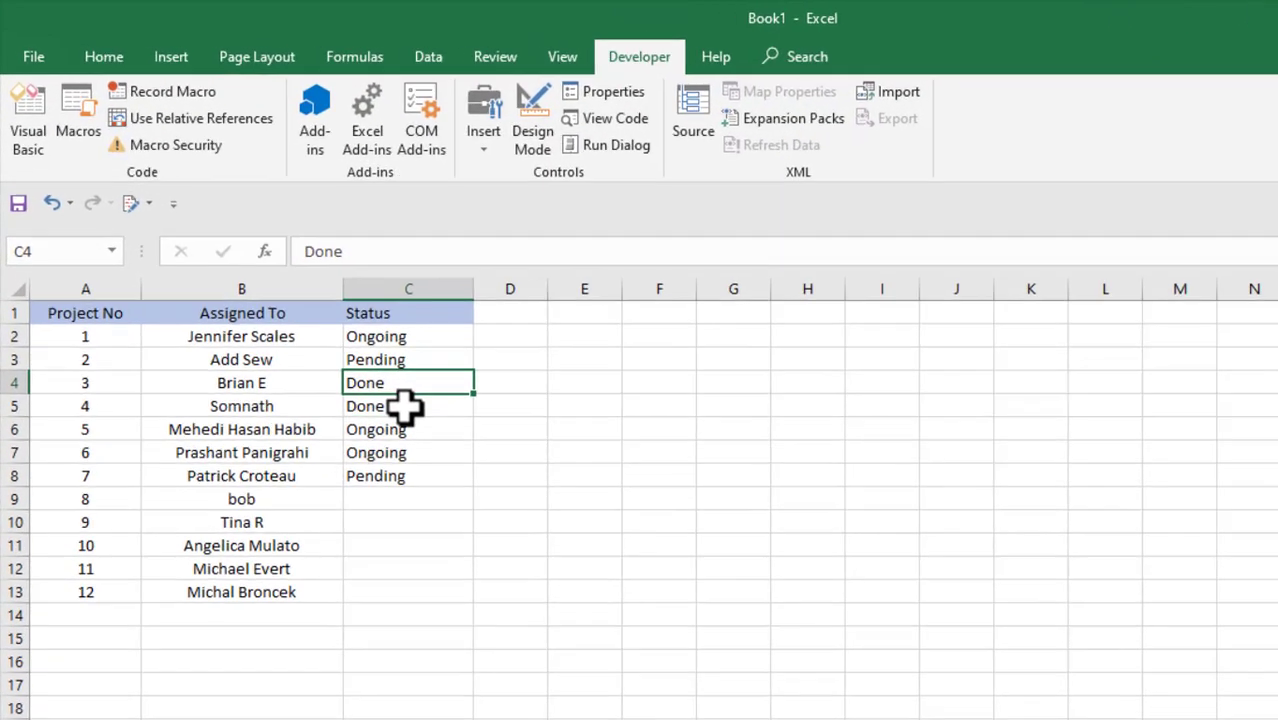
{"action": "left_click", "coordinate": [405, 406]}
{"action": "left_click", "coordinate": [411, 385]}
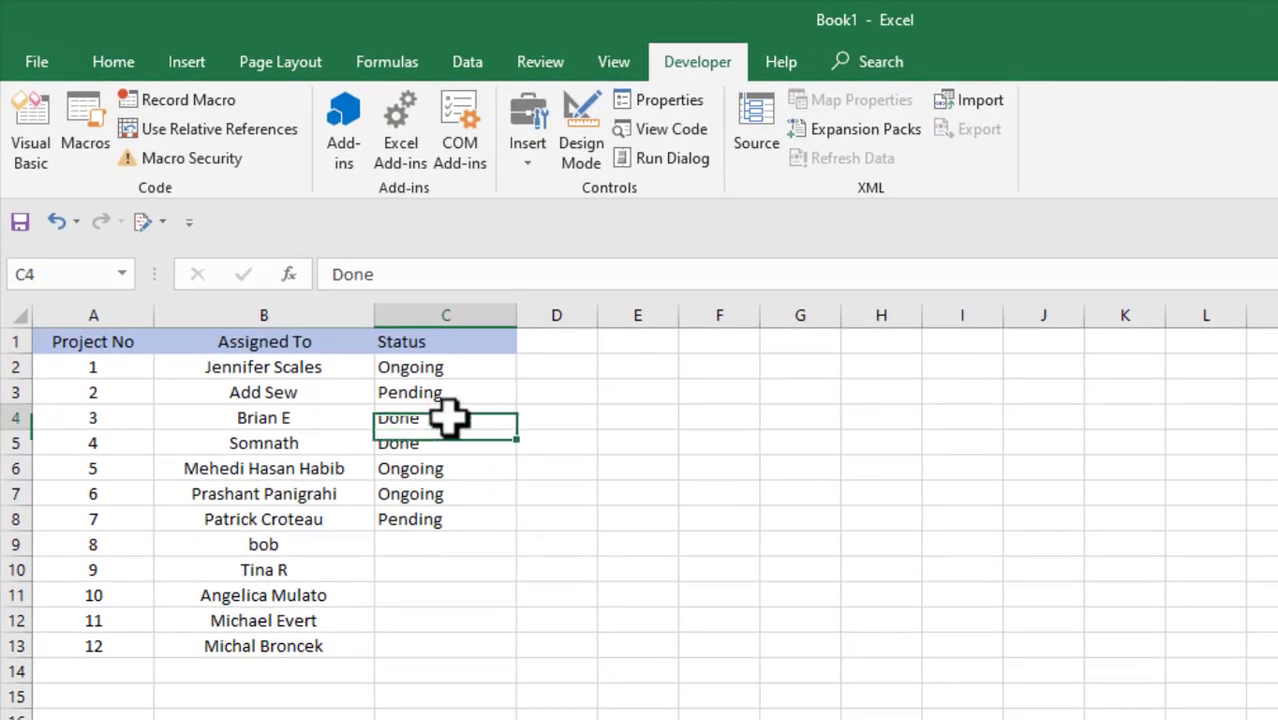
{"action": "left_click", "coordinate": [408, 398]}
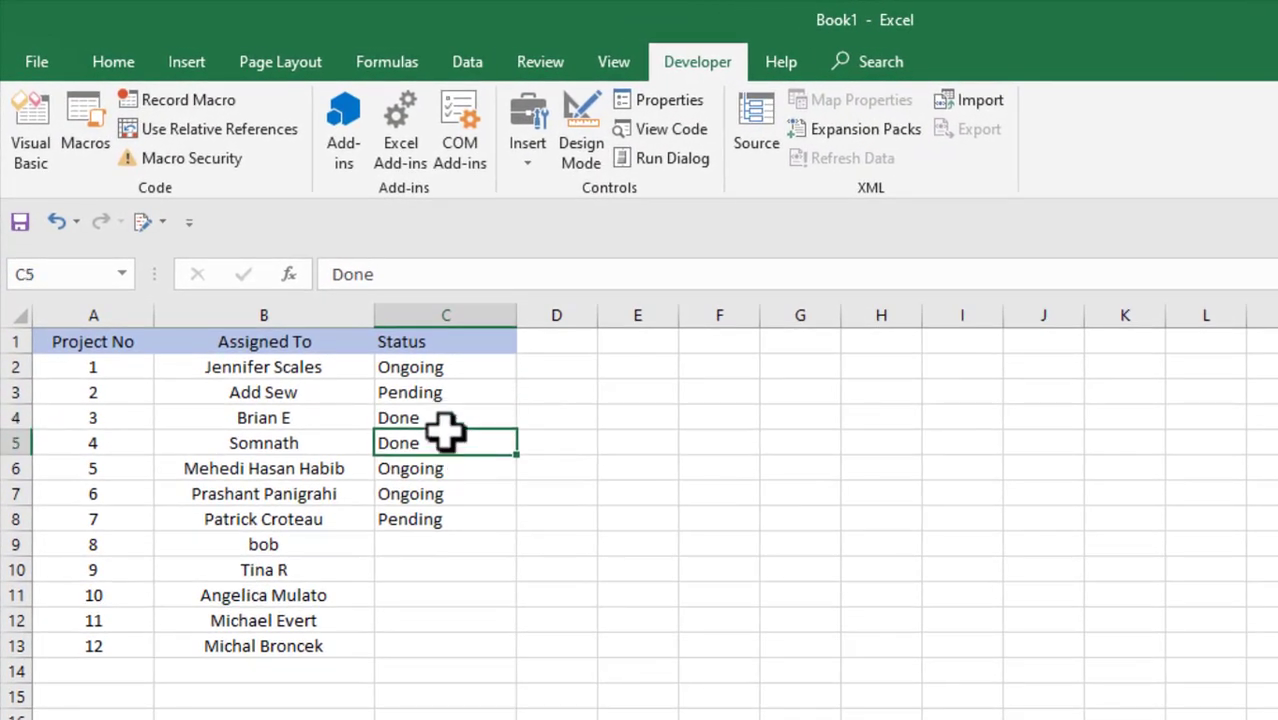
{"action": "left_click", "coordinate": [86, 140]}
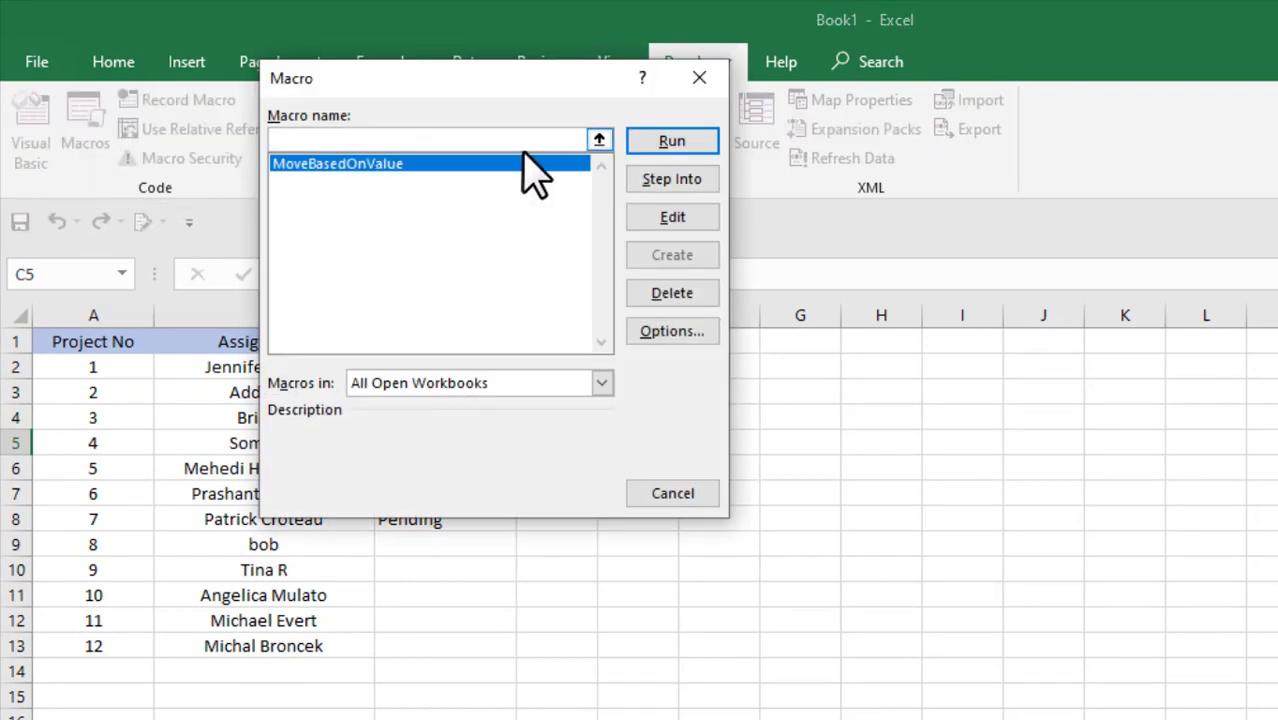
{"action": "left_click", "coordinate": [330, 164]}
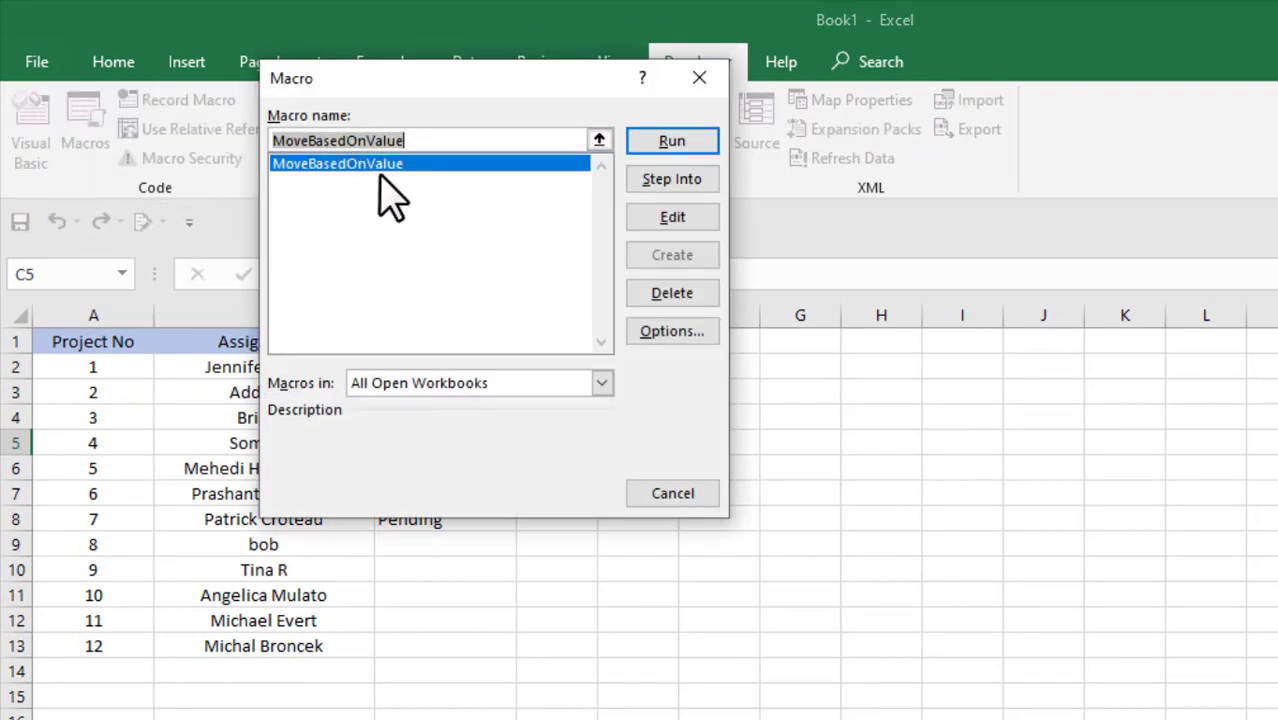
{"action": "left_click", "coordinate": [672, 142]}
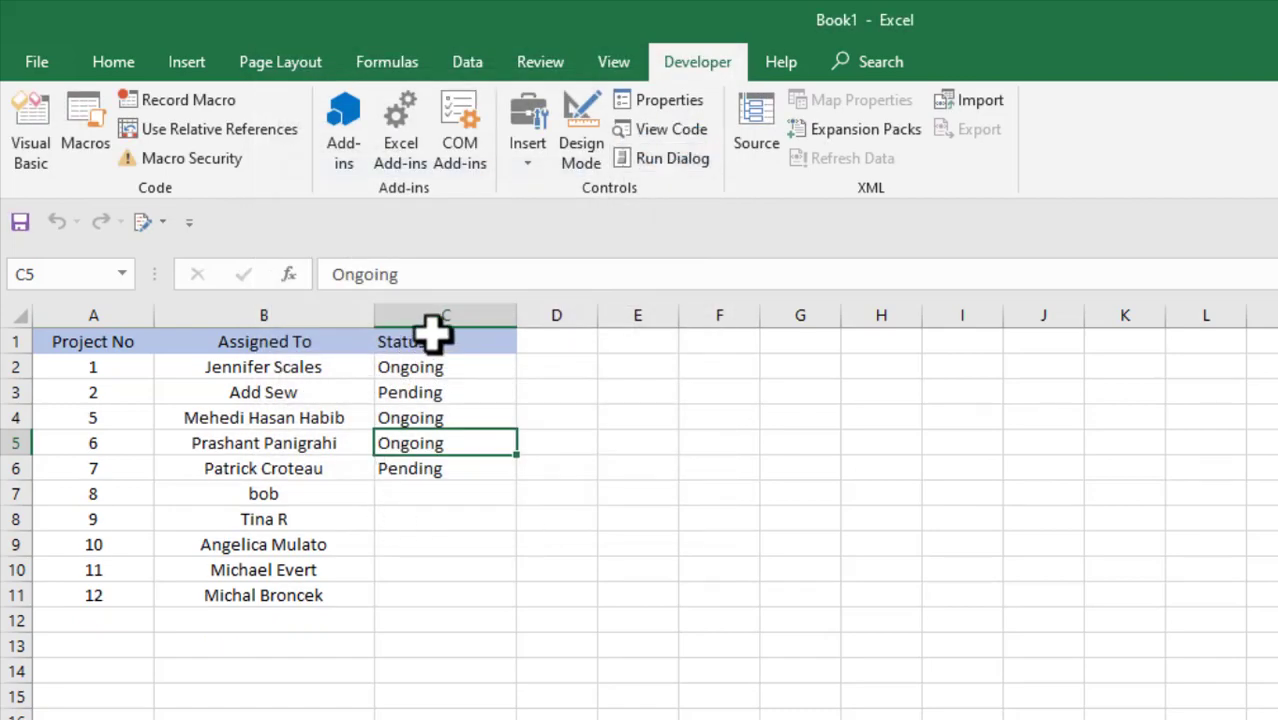
Check the project rows on Sheet1 and Sheet2, and bring up the MoveBasedOnValue macro again from Sheet1
{"action": "left_click", "coordinate": [395, 343]}
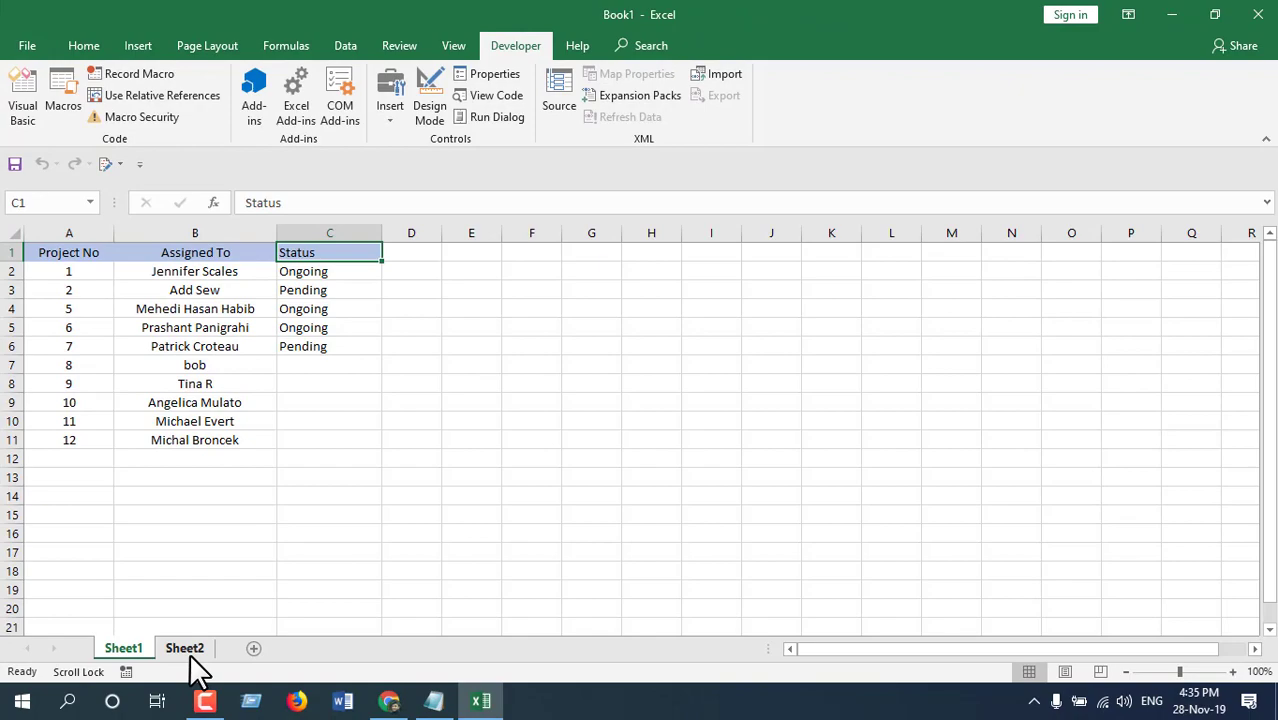
{"action": "left_click", "coordinate": [186, 650]}
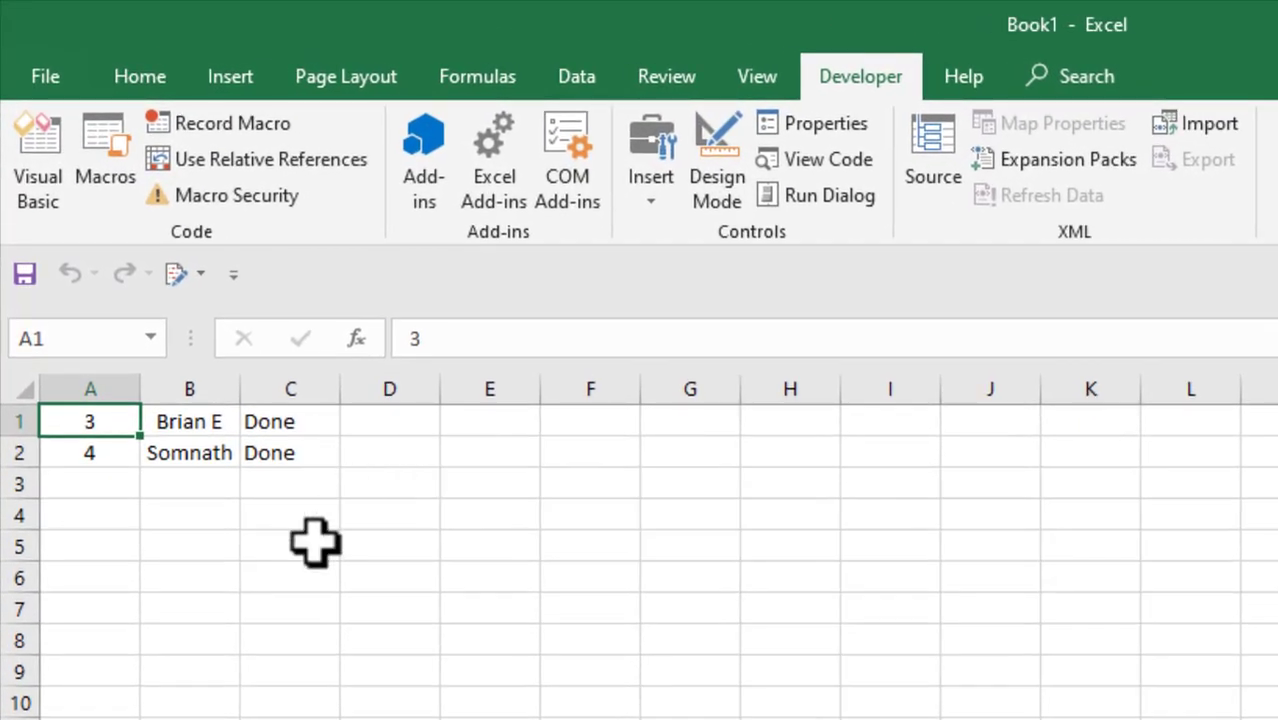
{"action": "key", "text": "ctrl+Page_Up"}
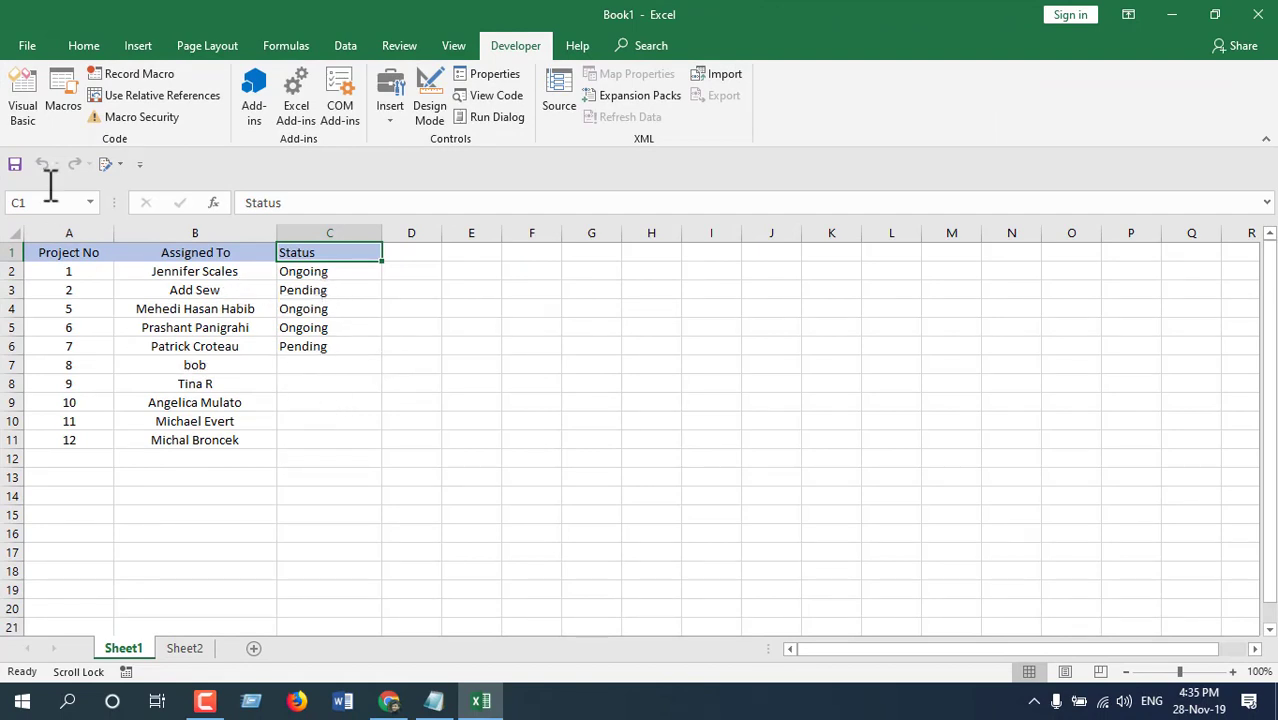
{"action": "left_click", "coordinate": [57, 87]}
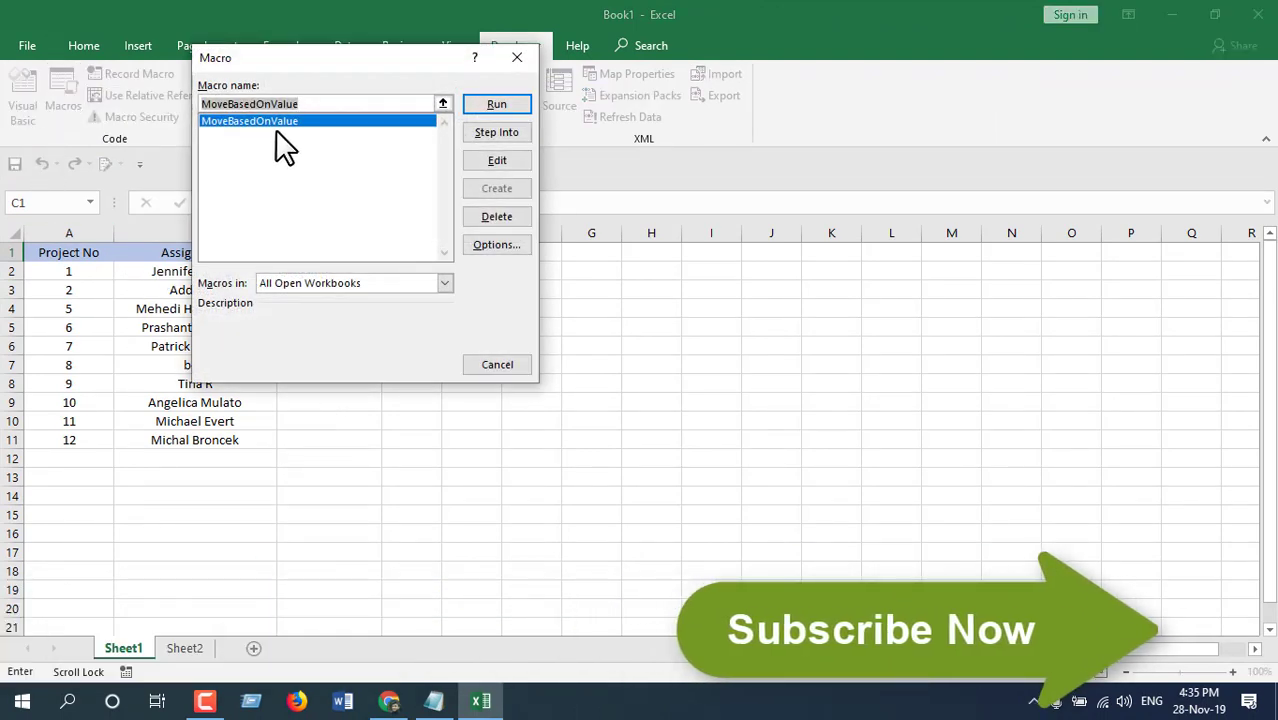
{"action": "key", "text": "Return"}
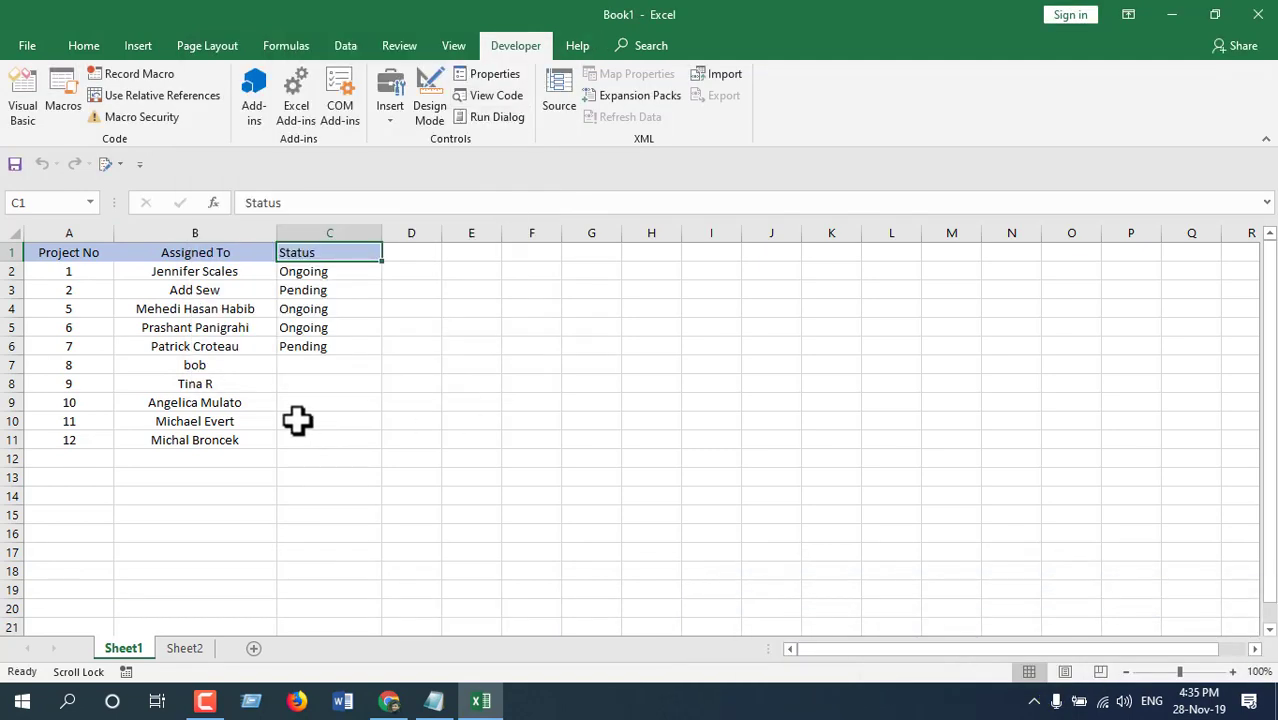
Draw a rounded rectangle beside the table on Sheet1 and label it "Move rows" in 20-point text
{"action": "left_click_drag", "start_coordinate": [468, 265], "coordinate": [655, 328]}
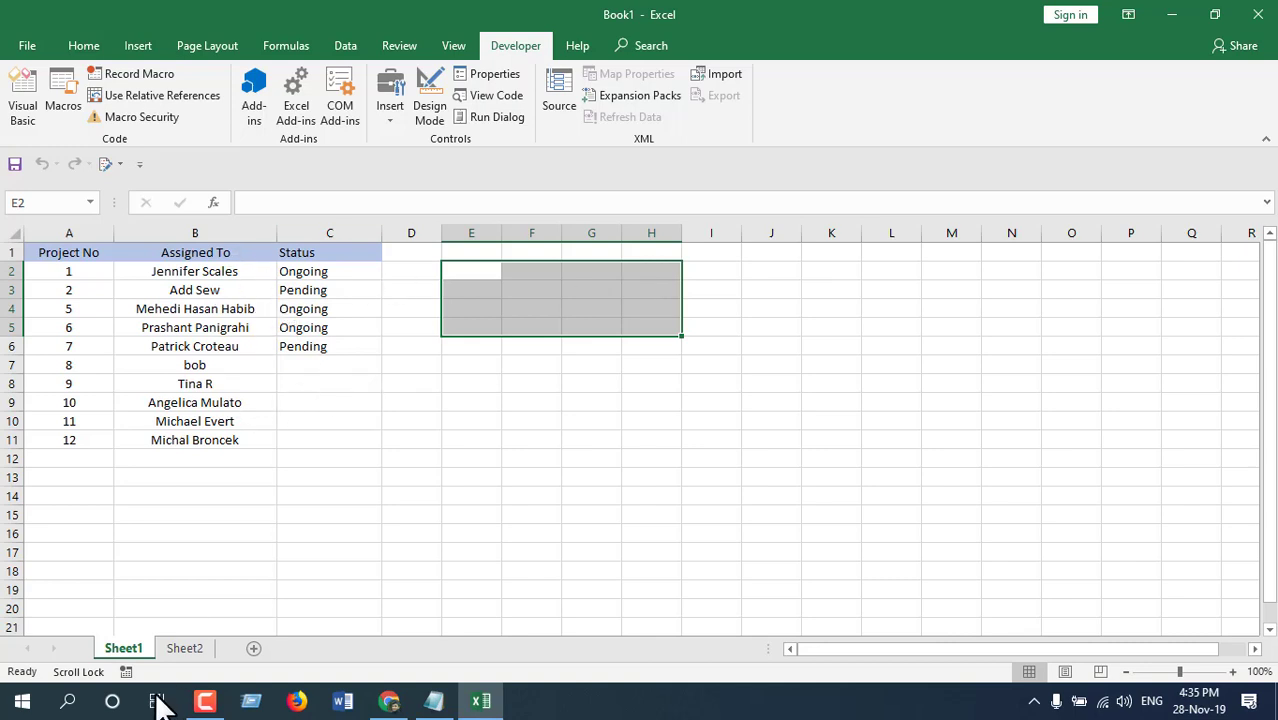
{"action": "left_click", "coordinate": [604, 350]}
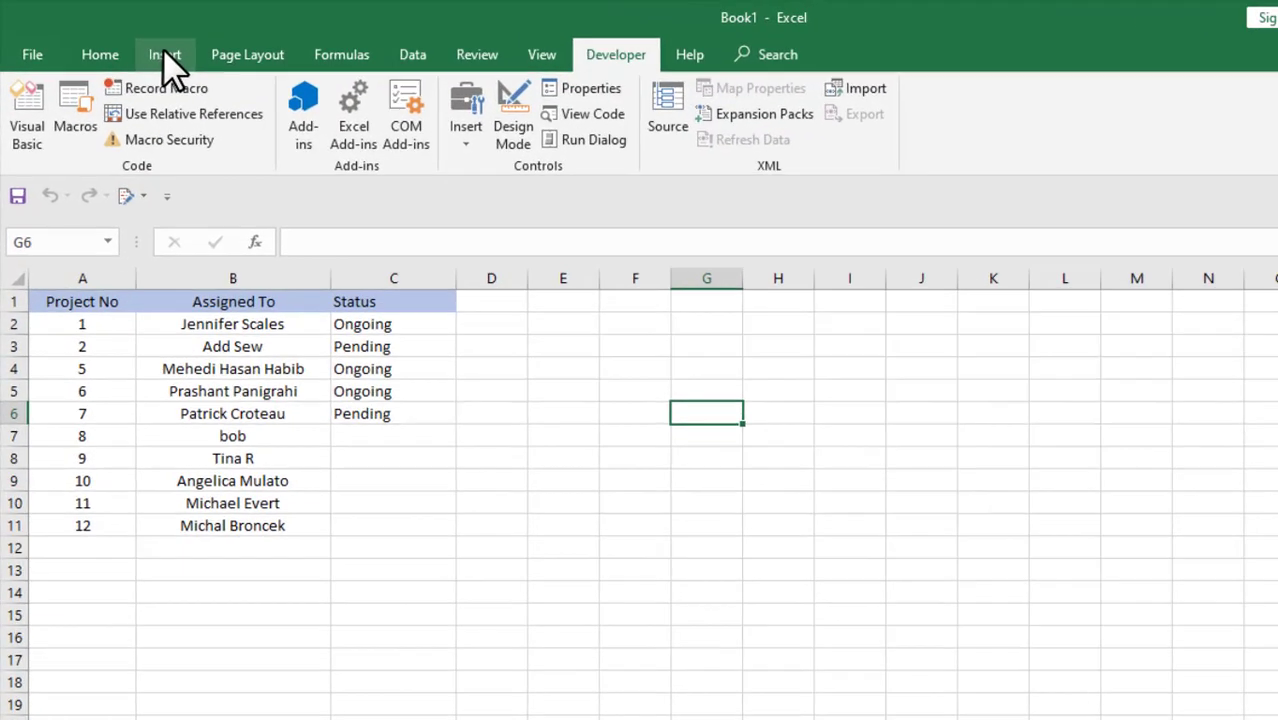
{"action": "left_click", "coordinate": [138, 46]}
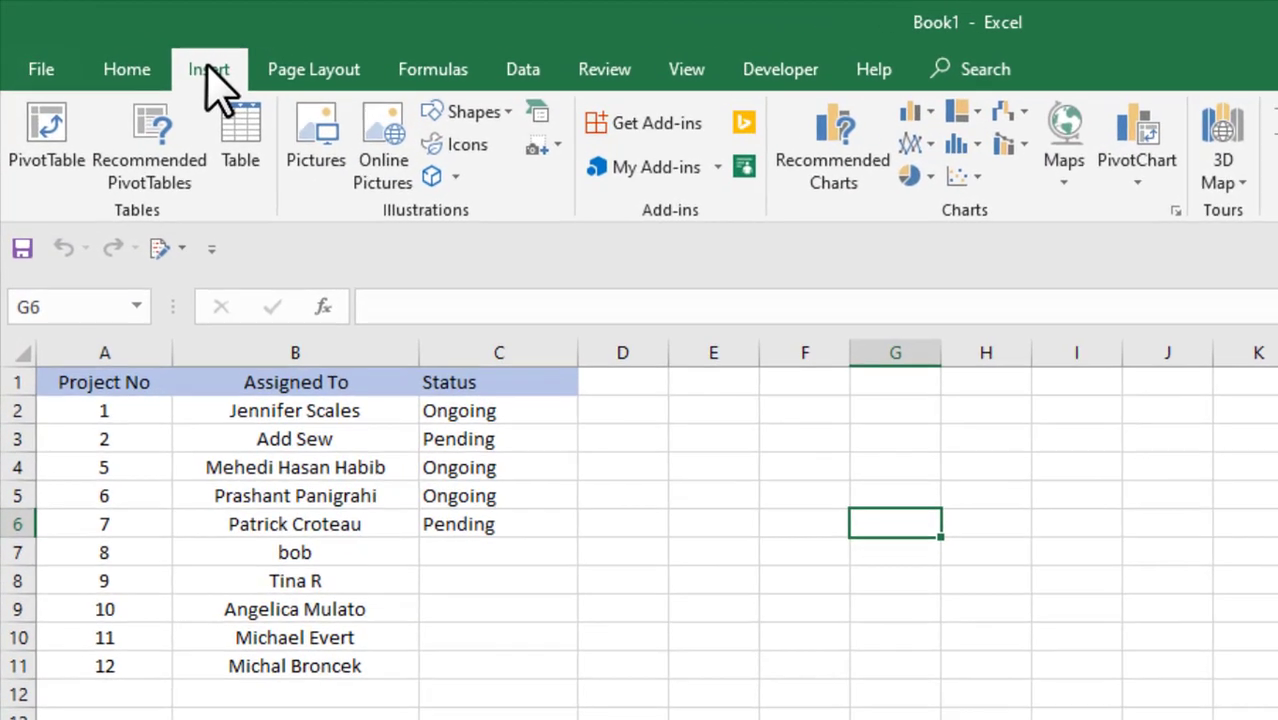
{"action": "left_click", "coordinate": [490, 114]}
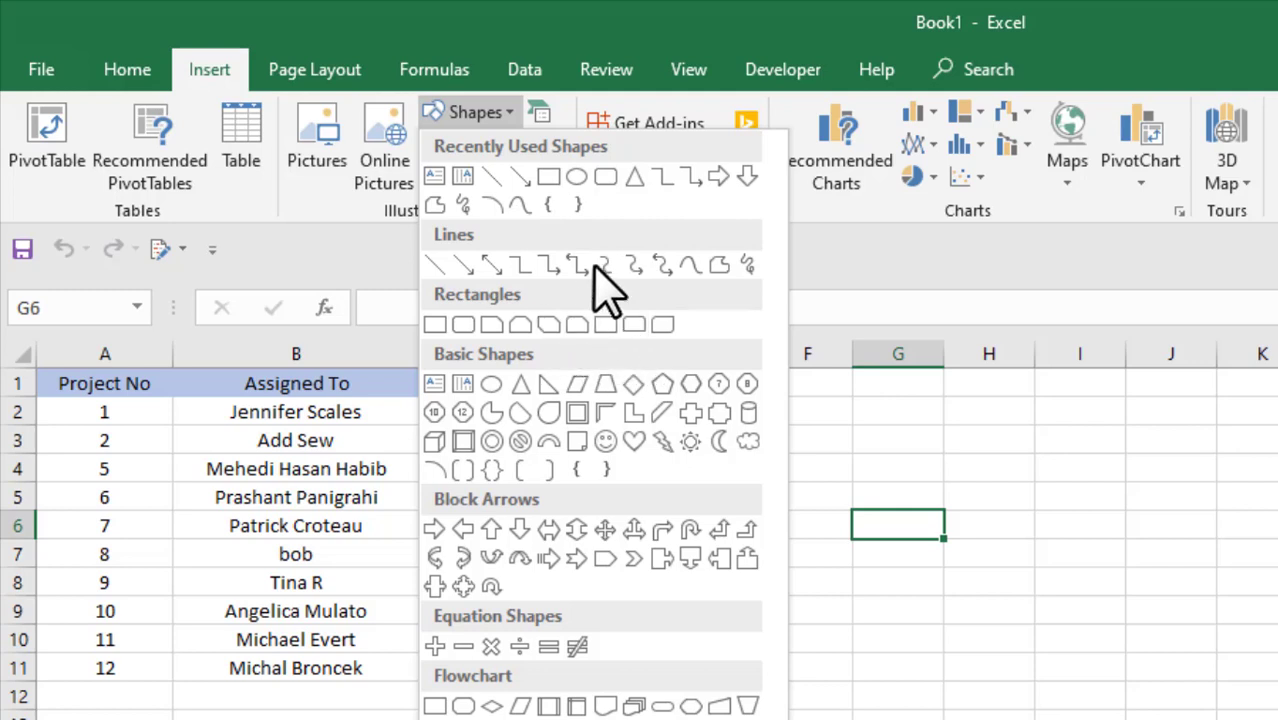
{"action": "left_click", "coordinate": [607, 177]}
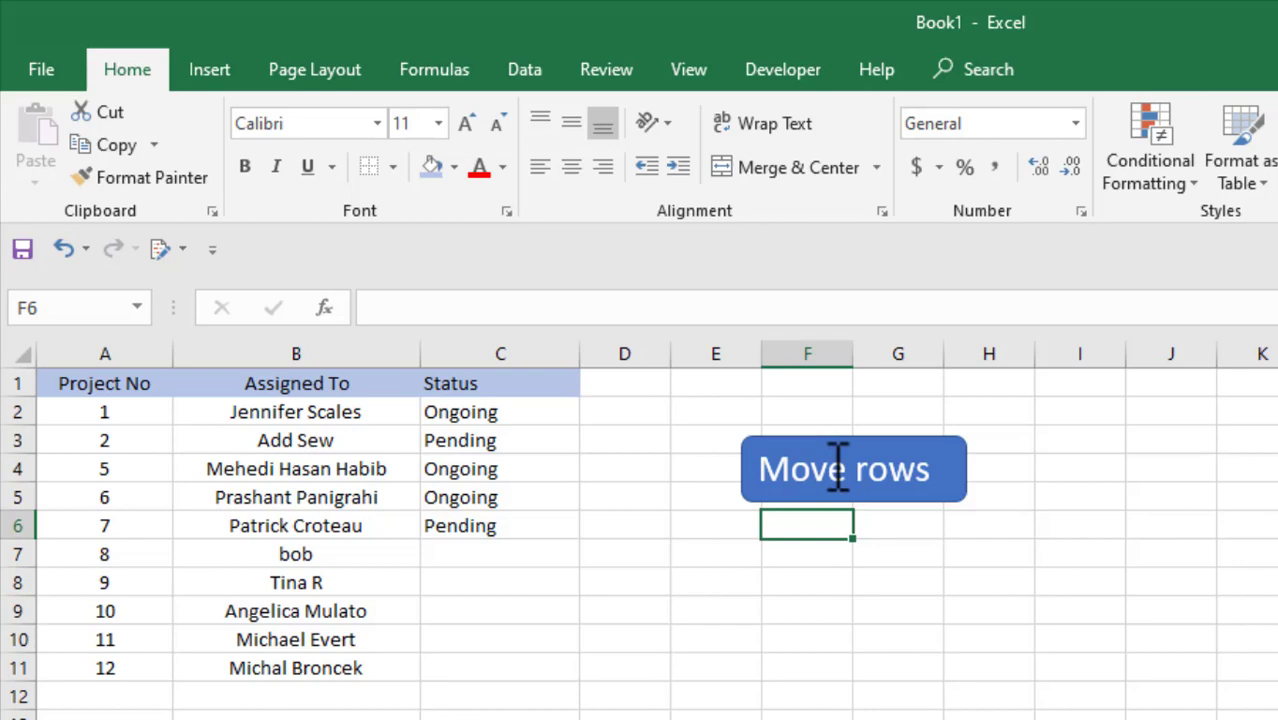
Assign the MoveBasedOnValue macro to the "Move rows" shape and deselect the shape
{"action": "right_click", "coordinate": [836, 467]}
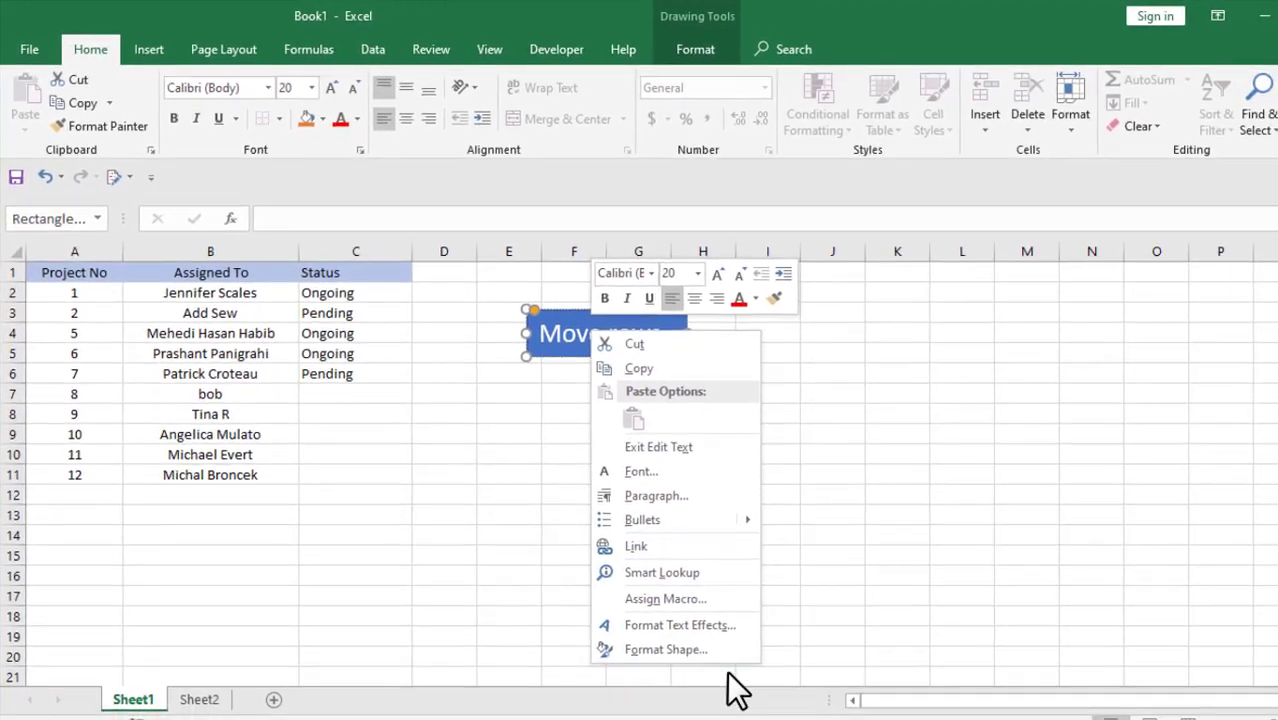
{"action": "left_click", "coordinate": [667, 600]}
{"action": "left_click", "coordinate": [567, 447]}
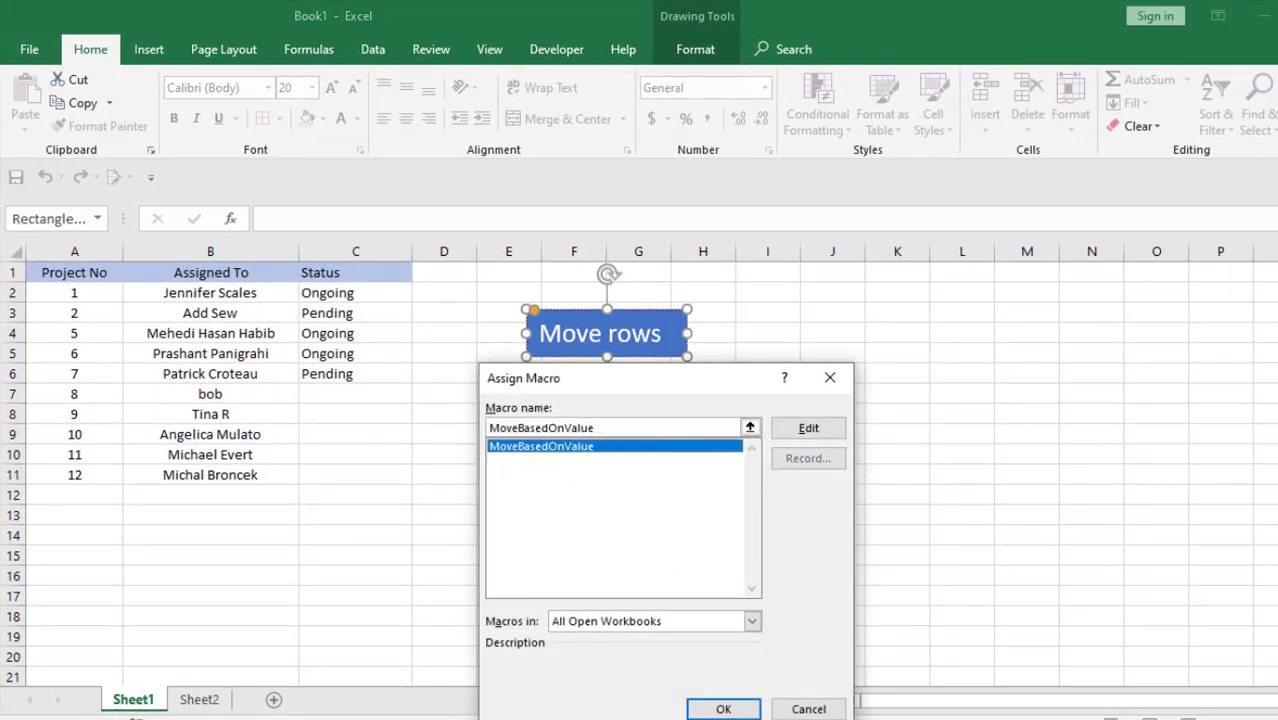
{"action": "left_click", "coordinate": [723, 708]}
{"action": "left_click", "coordinate": [666, 432]}
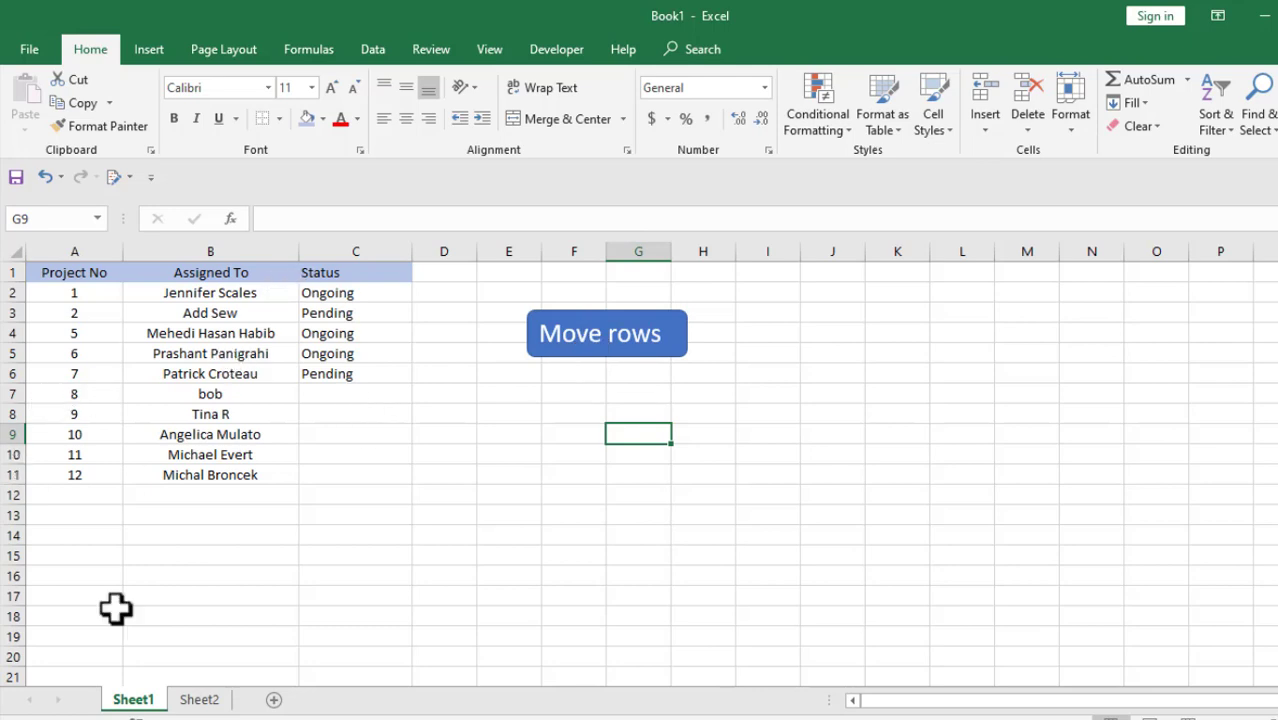
Check the rows already on Sheet2 and return to Sheet1
{"action": "left_click", "coordinate": [199, 699]}
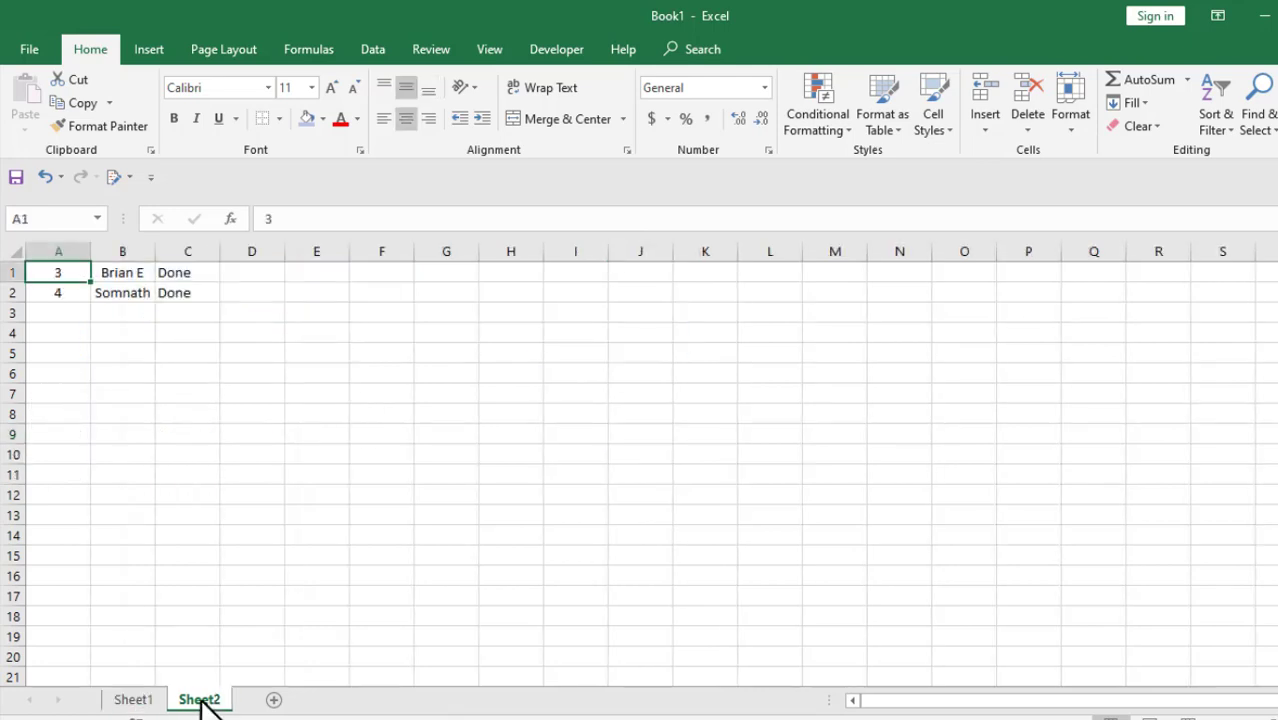
{"action": "left_click", "coordinate": [146, 702]}
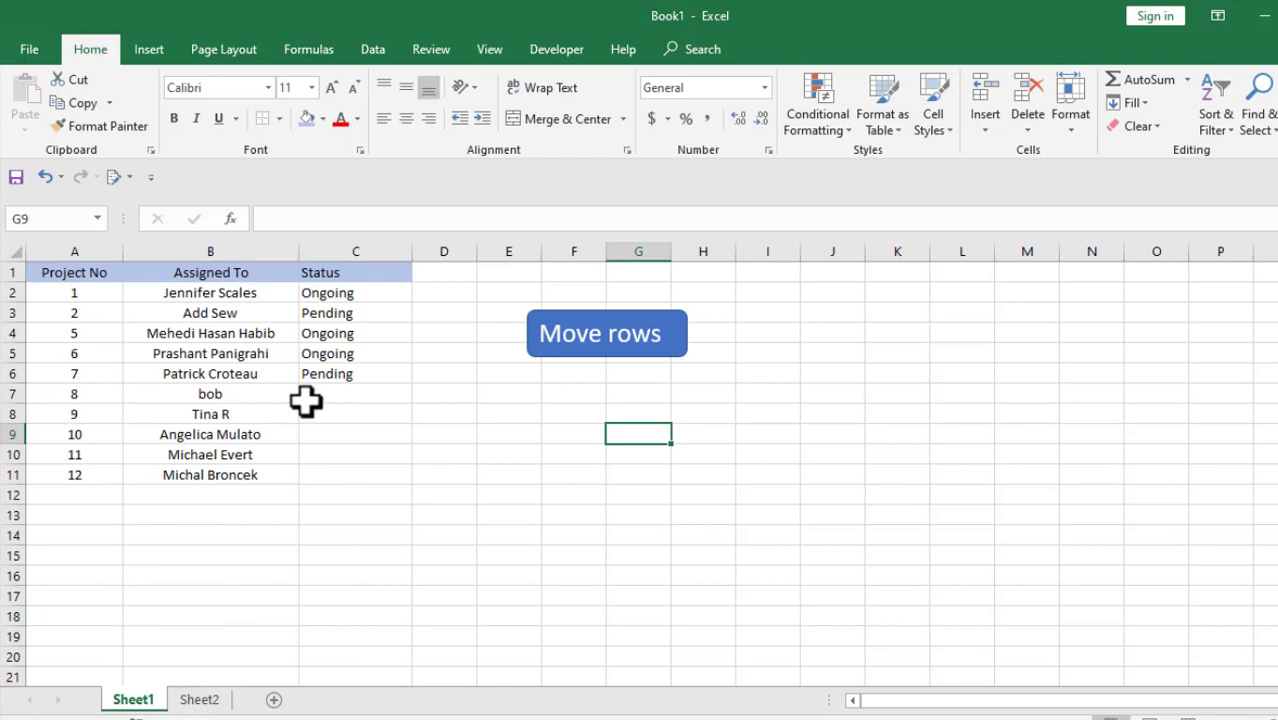
Fill the Status column with Done for projects 8 to 12 in C7:C11 on Sheet1
{"action": "left_click_drag", "start_coordinate": [305, 399], "coordinate": [350, 394]}
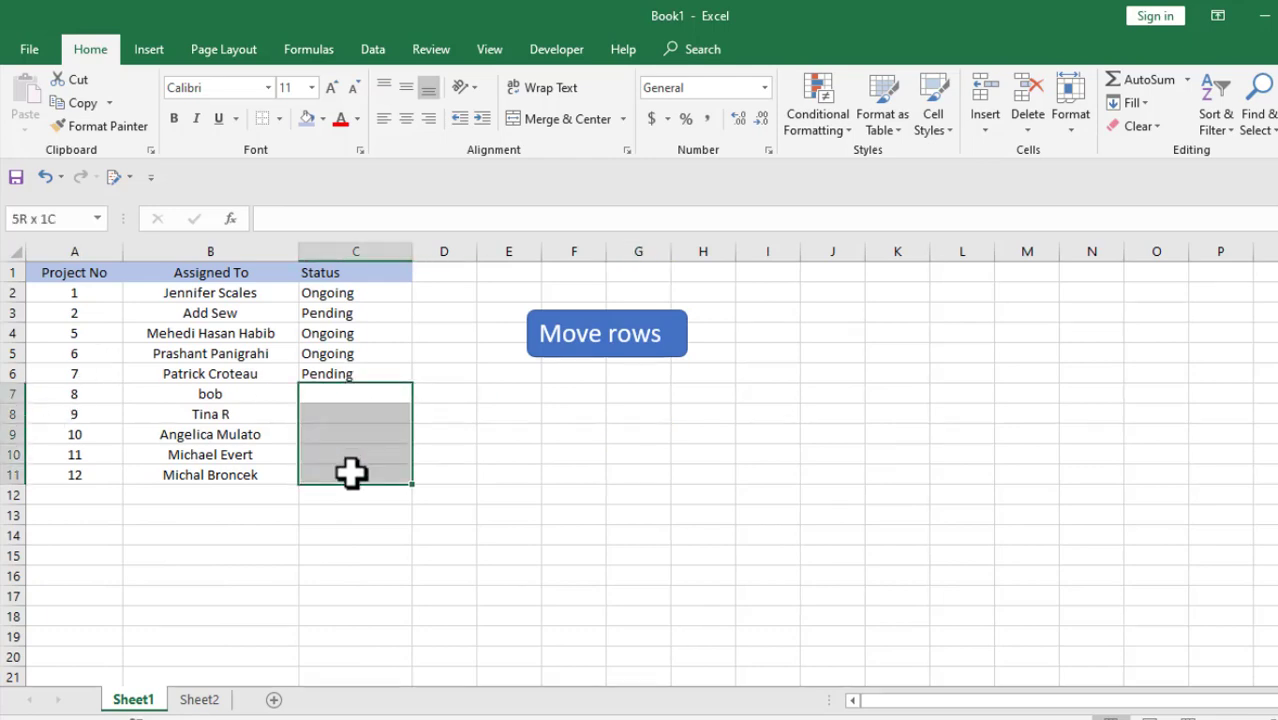
{"action": "left_click", "coordinate": [342, 391]}
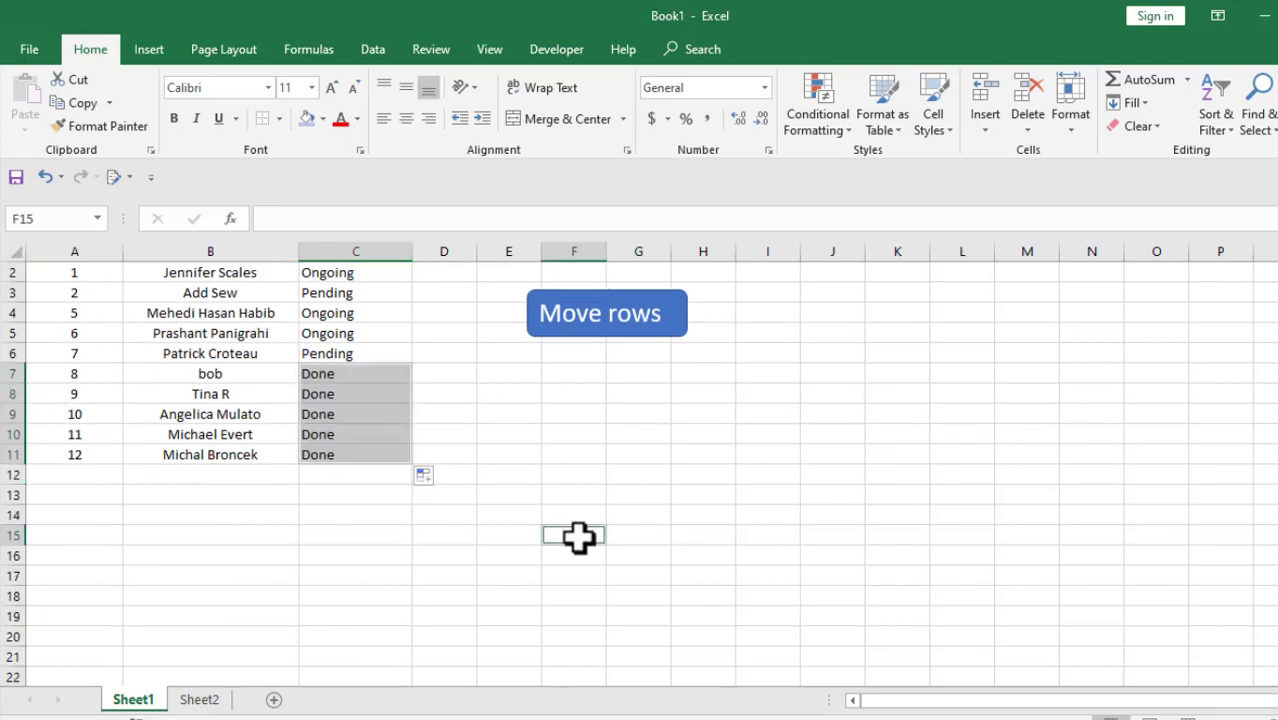
{"action": "scroll", "coordinate": [420, 462], "scroll_direction": "up", "scroll_amount": 1}
{"action": "left_click", "coordinate": [499, 440]}
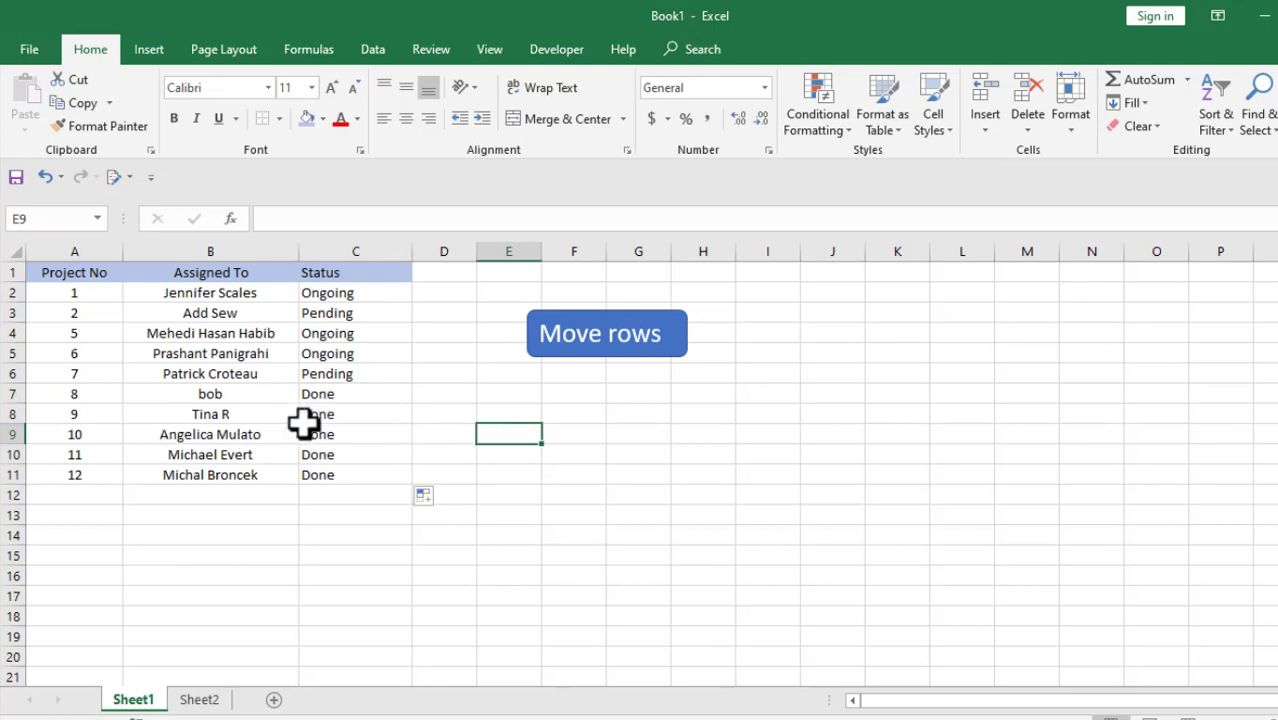
{"action": "left_click", "coordinate": [752, 535]}
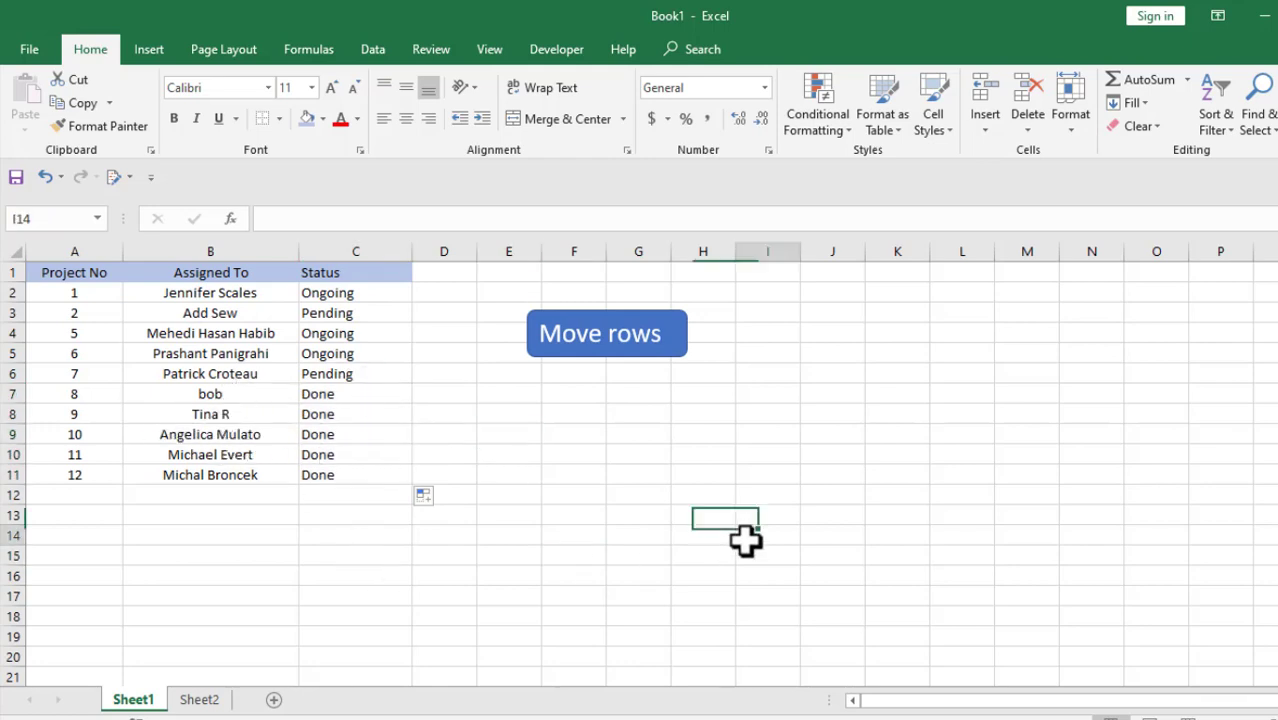
Run the macro assigned to the "Move rows" shape and compare the rows on Sheet2 with those left on Sheet1
{"action": "left_click", "coordinate": [625, 350]}
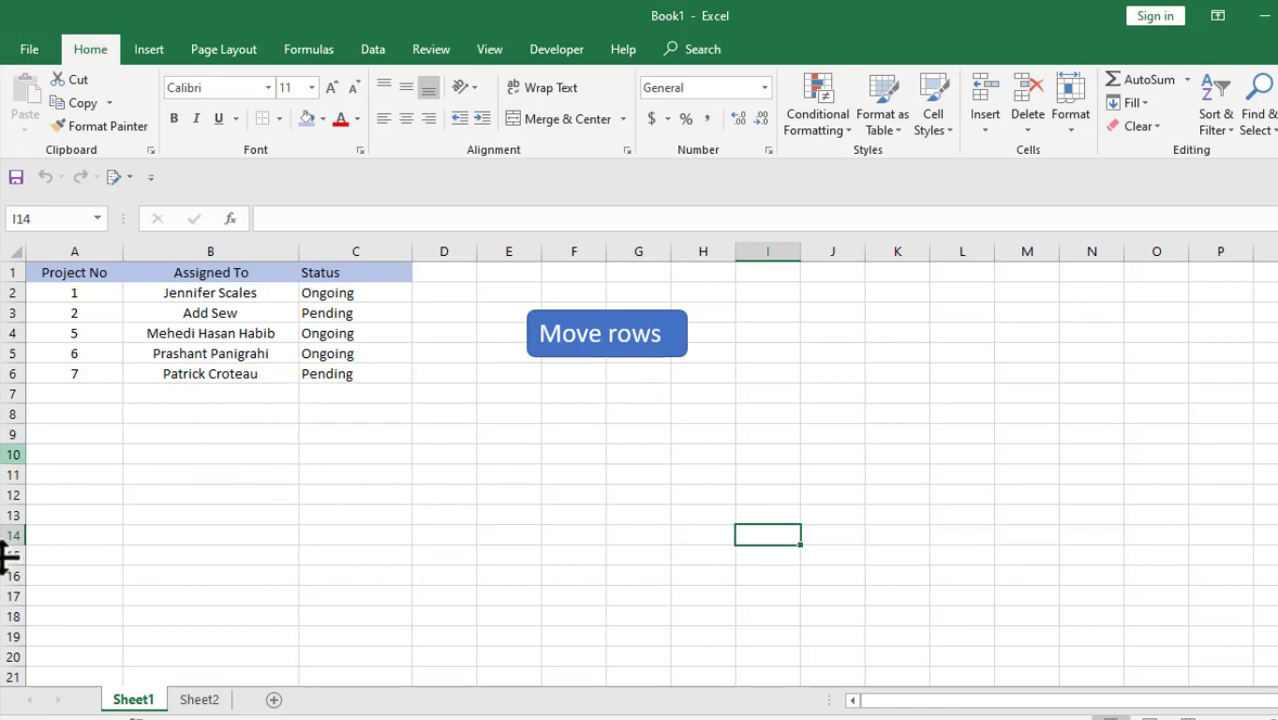
{"action": "left_click", "coordinate": [197, 700]}
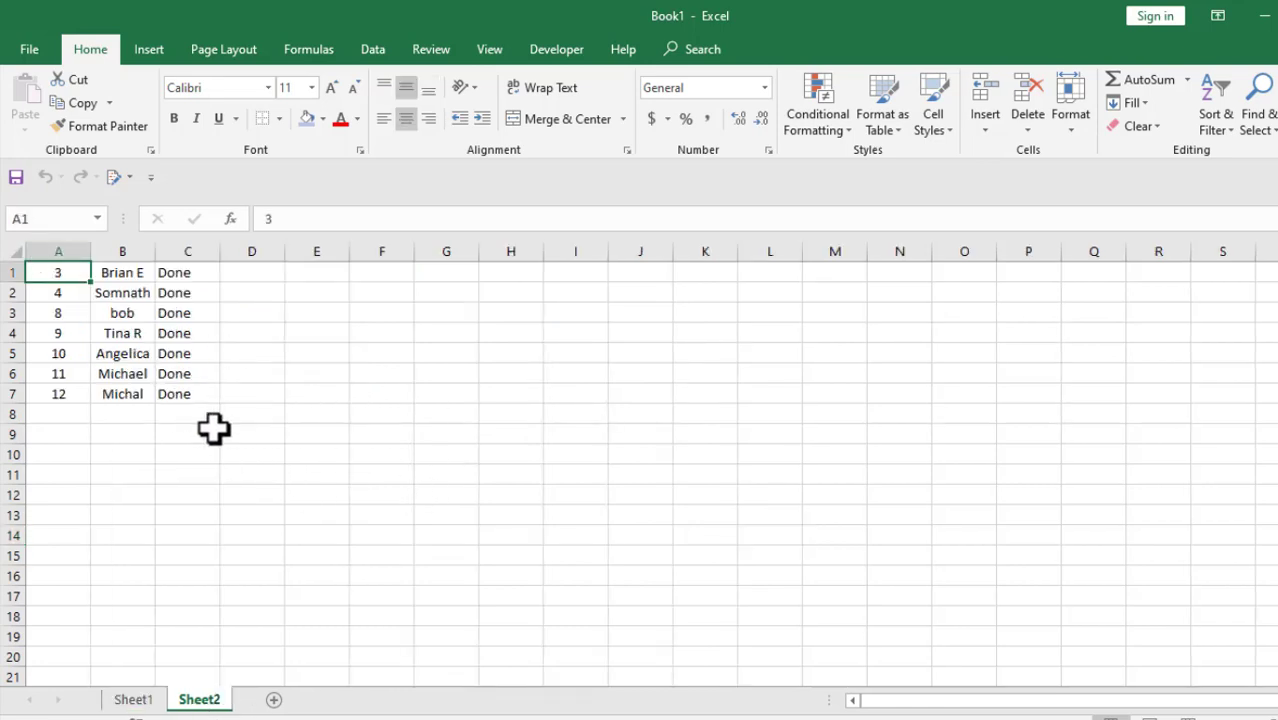
{"action": "left_click", "coordinate": [137, 701]}
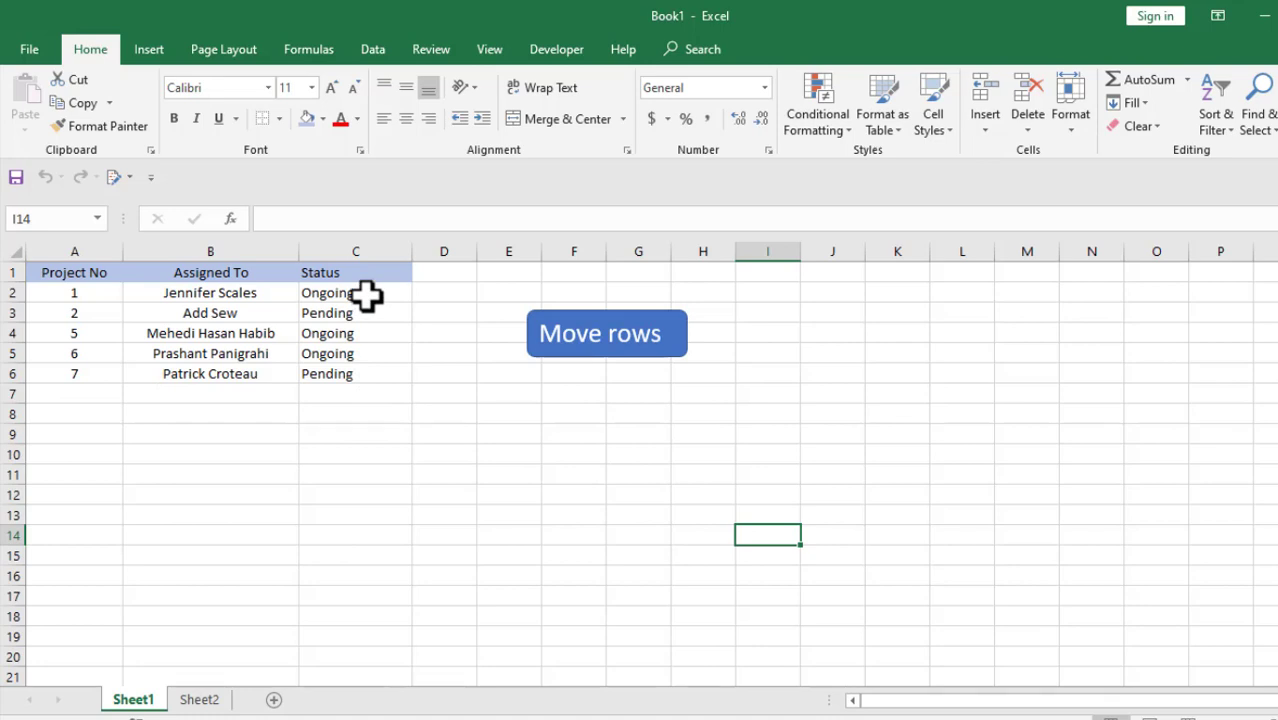
{"action": "left_click", "coordinate": [196, 699]}
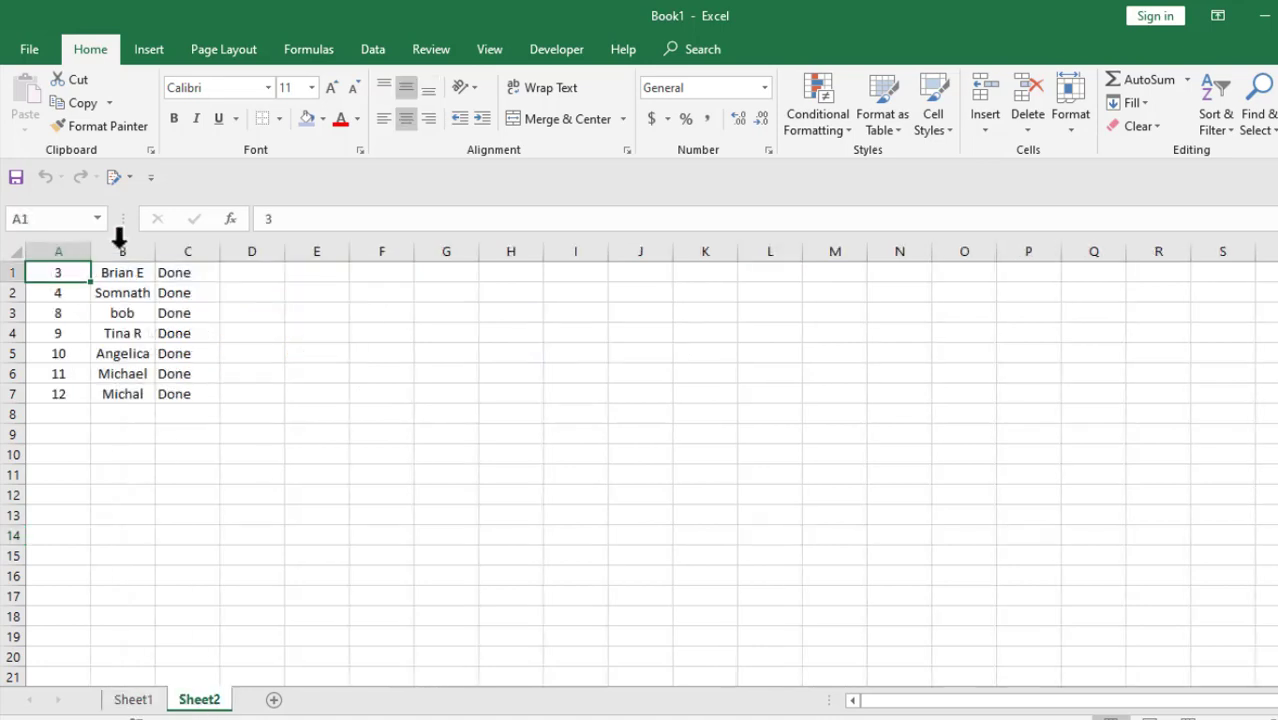
{"action": "left_click", "coordinate": [124, 701]}
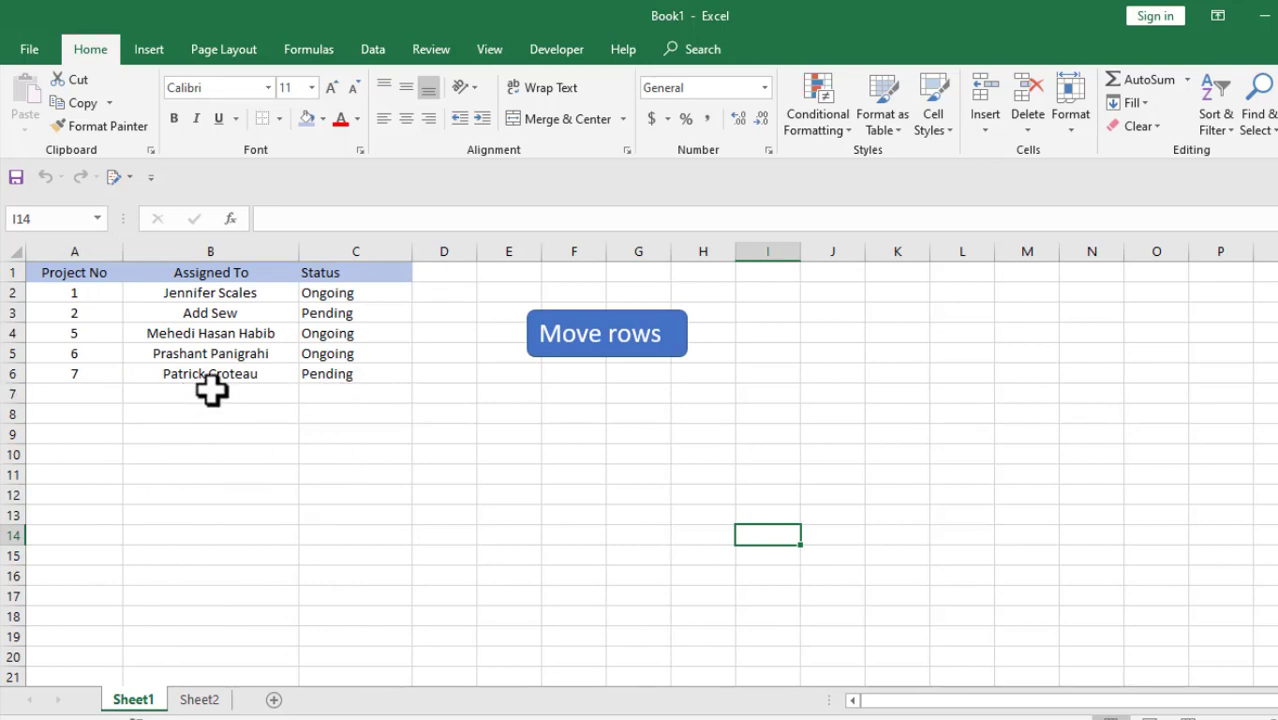
{"action": "left_click", "coordinate": [342, 434]}
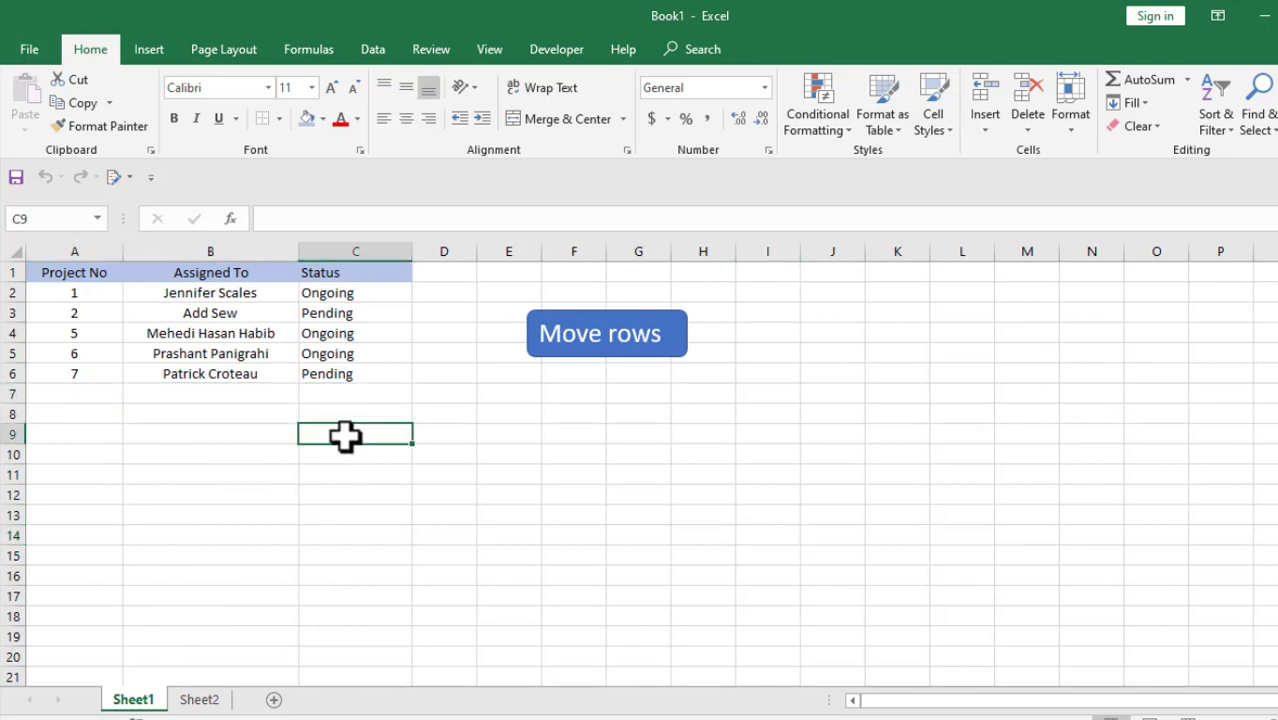